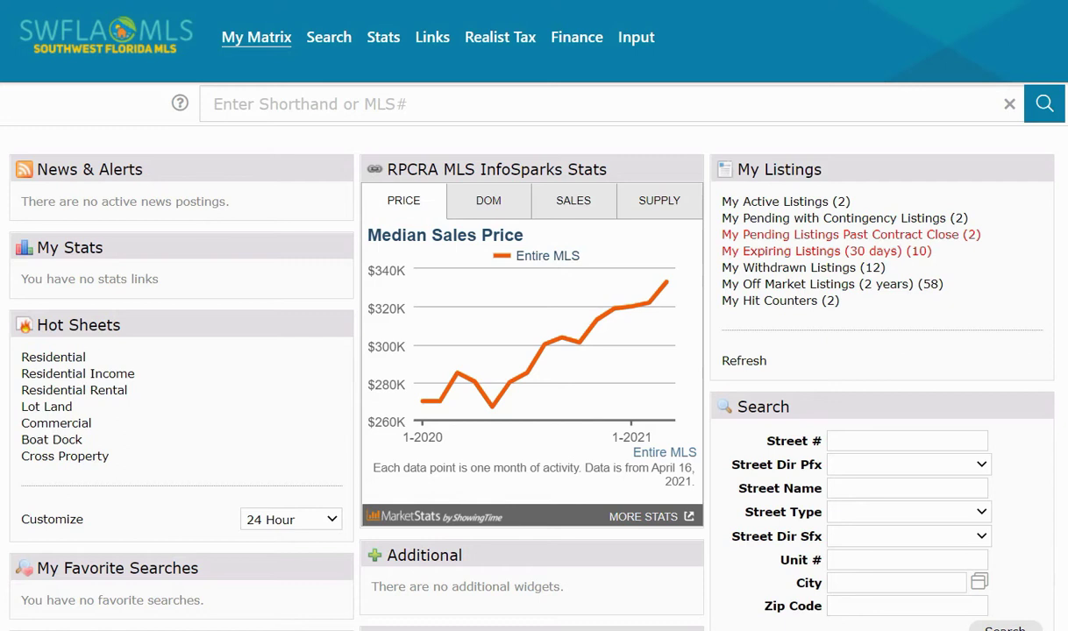
Step: Open My Listings and show the My Off Market Listings (2 years) category
mouse_move(1003, 351)
mouse_move(241, 44)
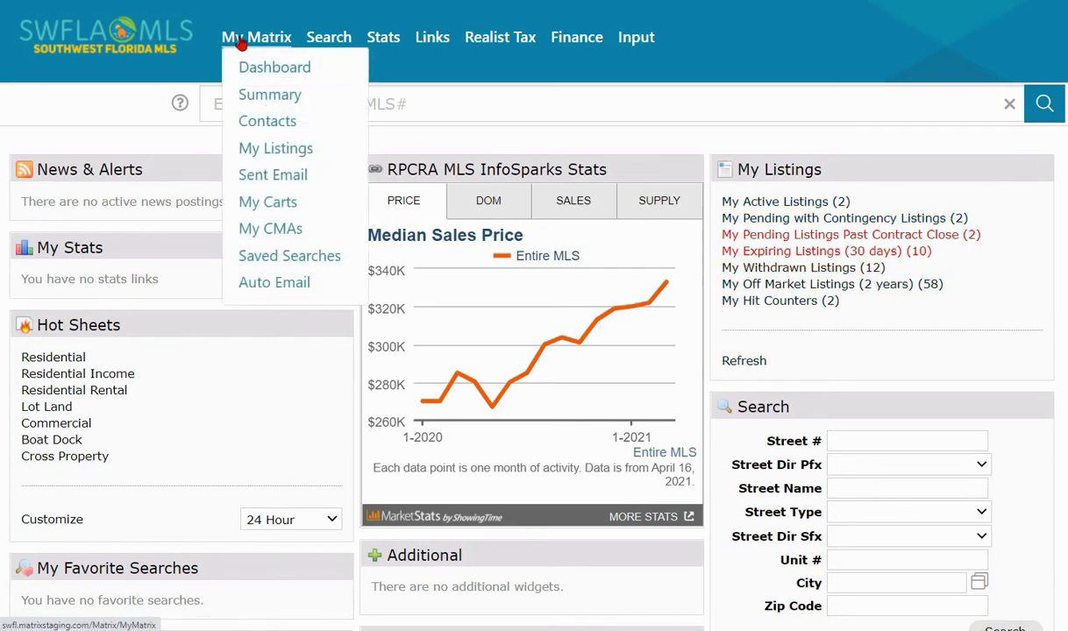
click(264, 149)
click(242, 178)
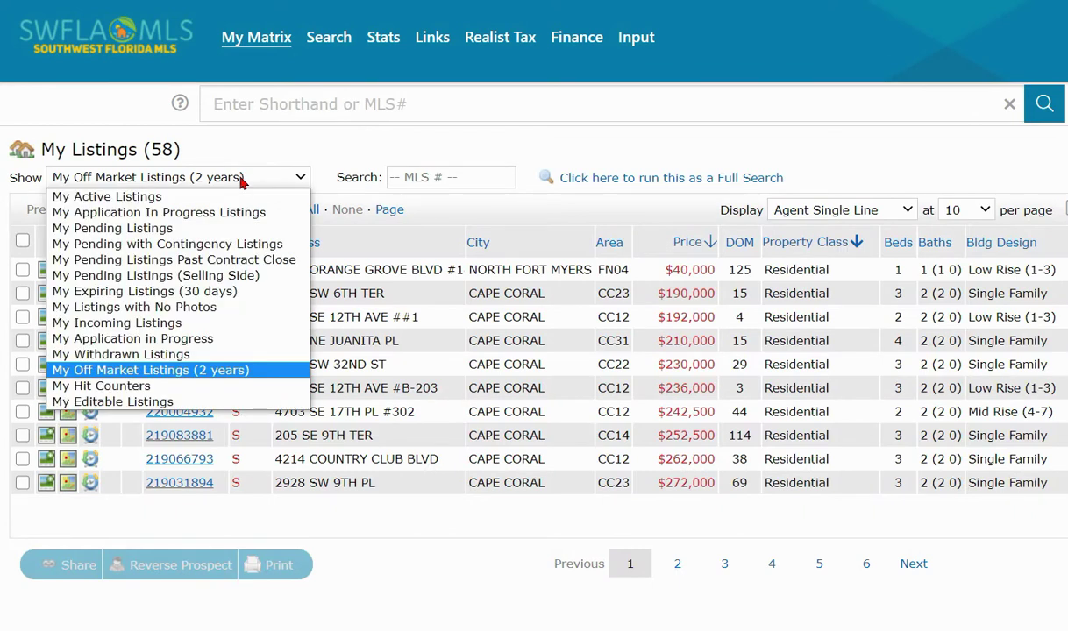
click(242, 179)
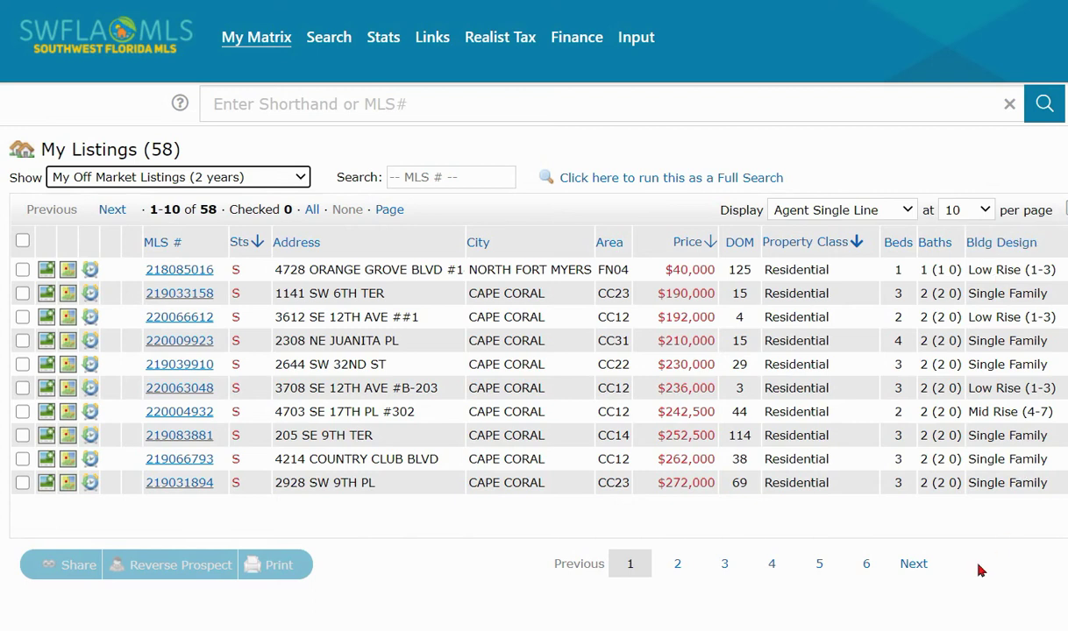
Step: Show 100 off-market listings per page and copy MLS number 220020295 from the list
click(866, 566)
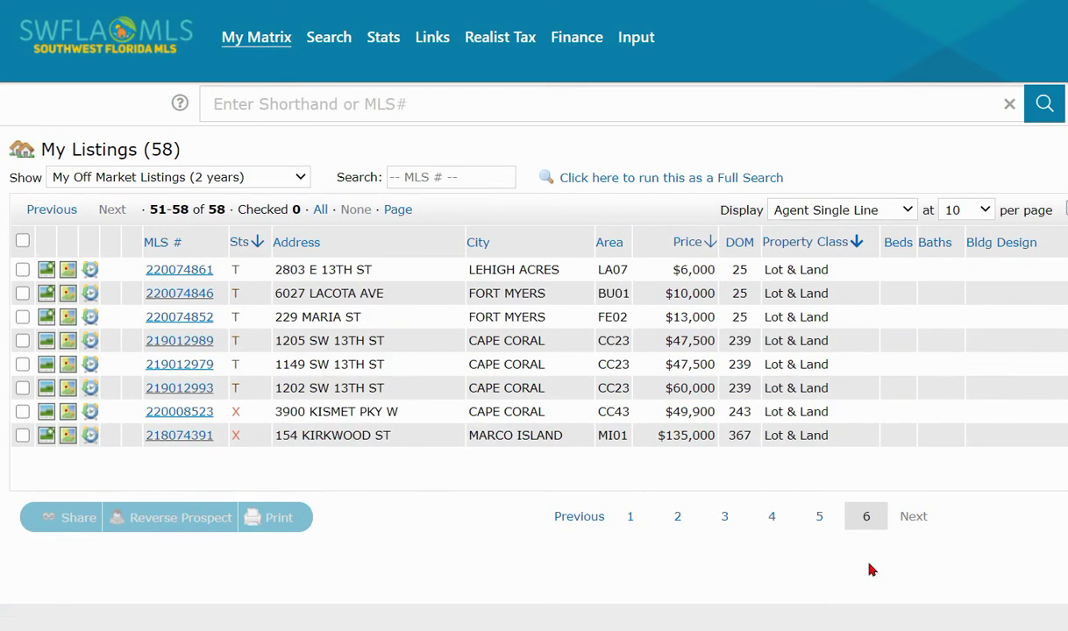
click(260, 450)
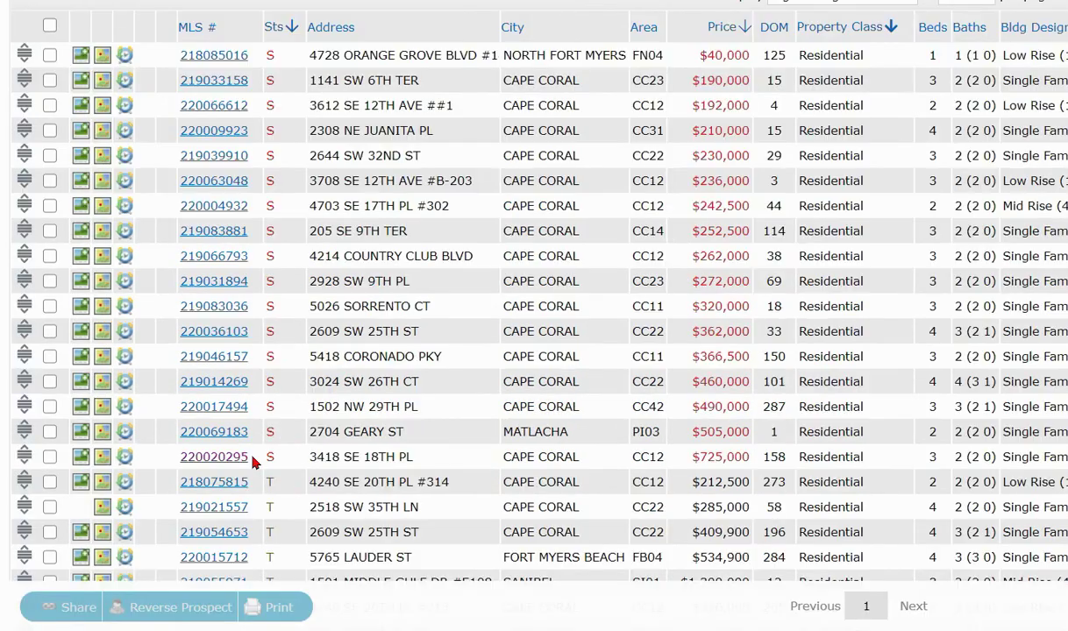
drag(252, 463, 178, 457)
key(ctrl+c)
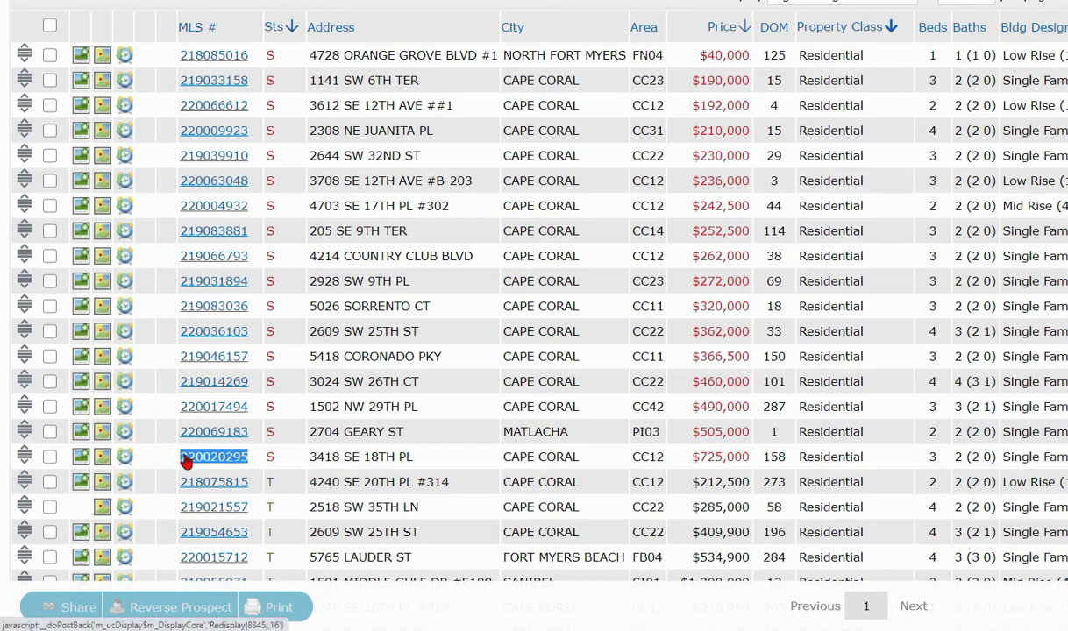
right_click(191, 463)
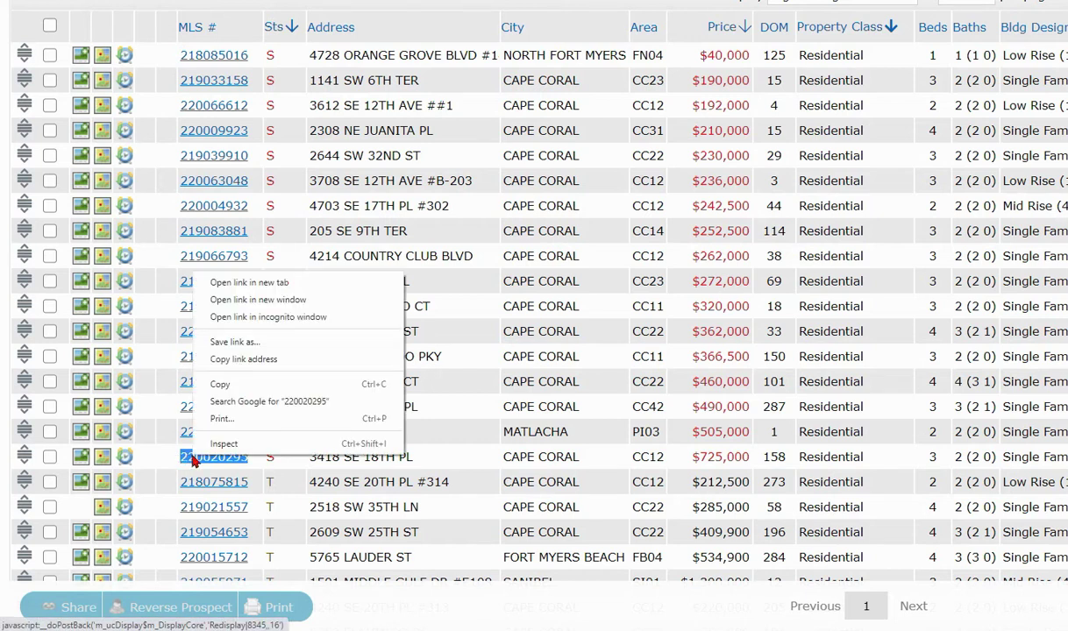
click(224, 384)
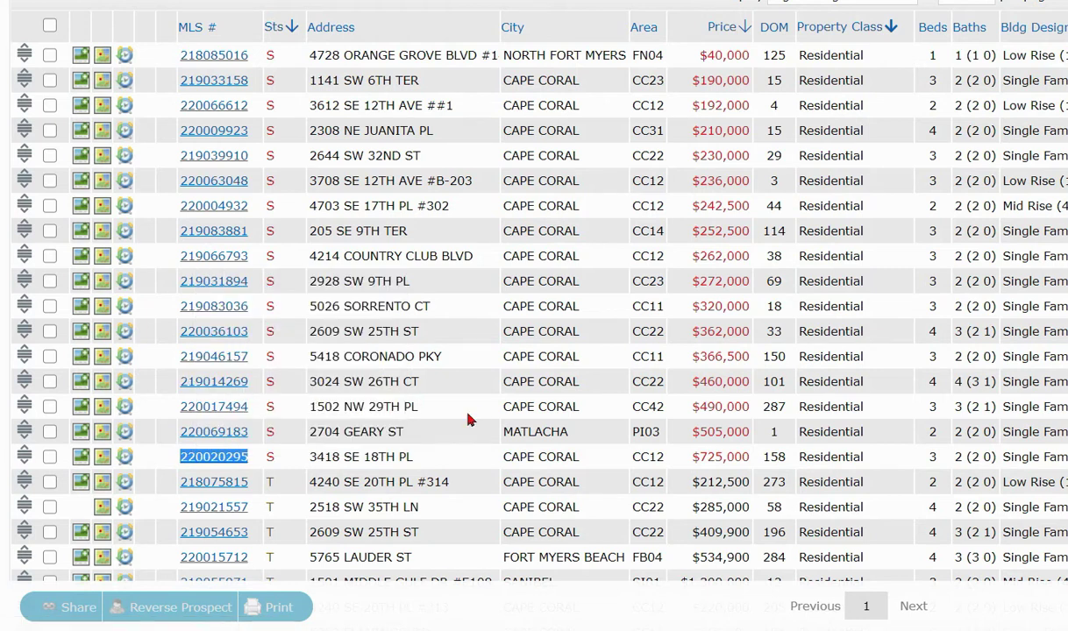
Step: Start a new residential listing input and choose to fill it from Cross Property
scroll(477, 417, up, 3)
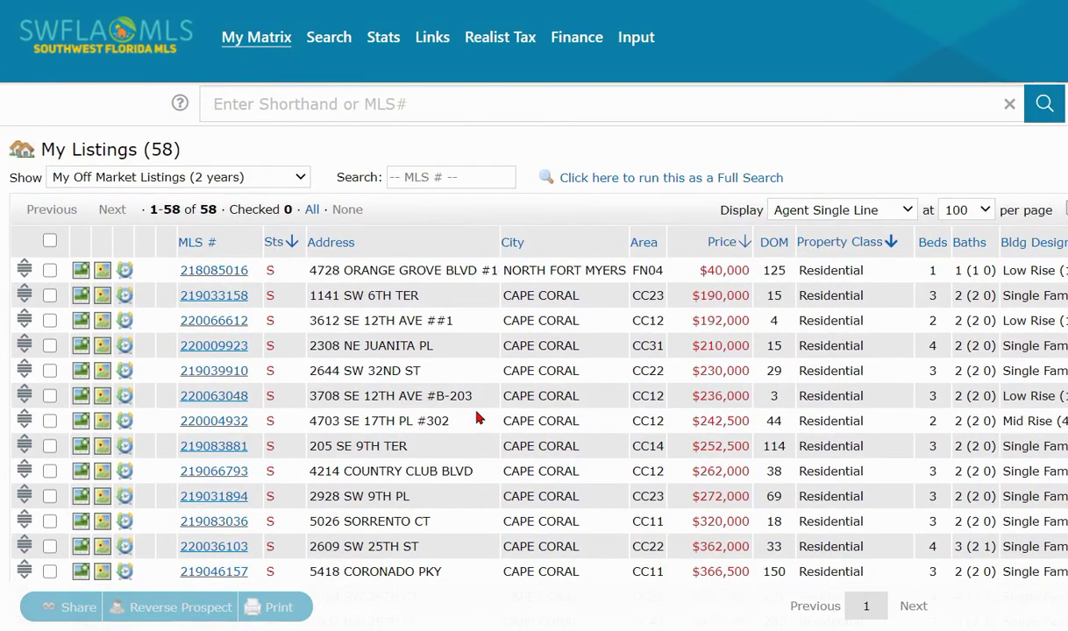
click(640, 42)
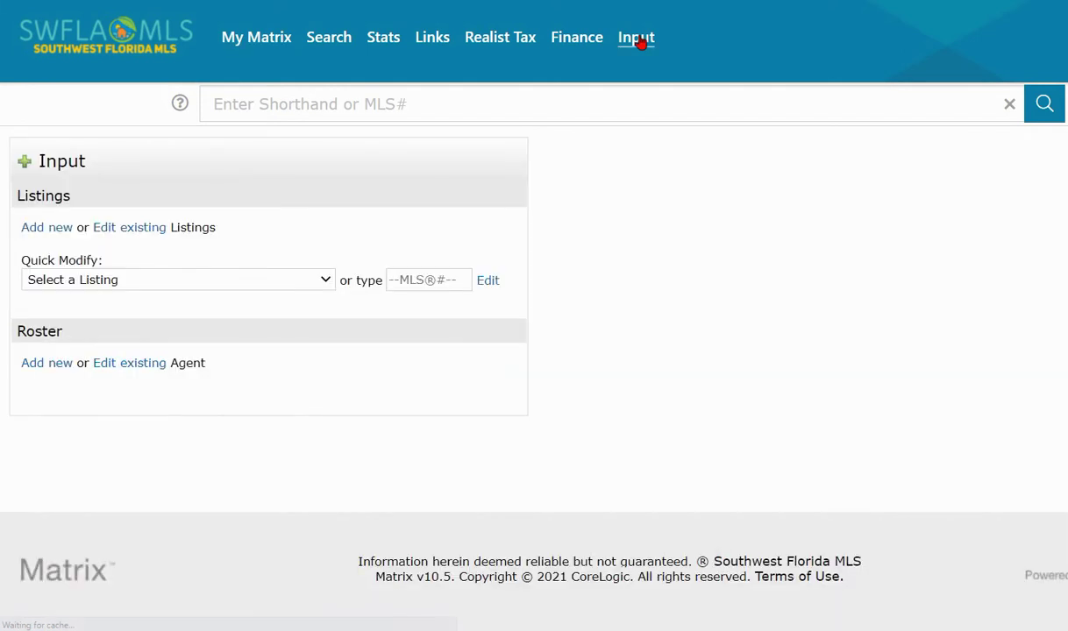
click(41, 233)
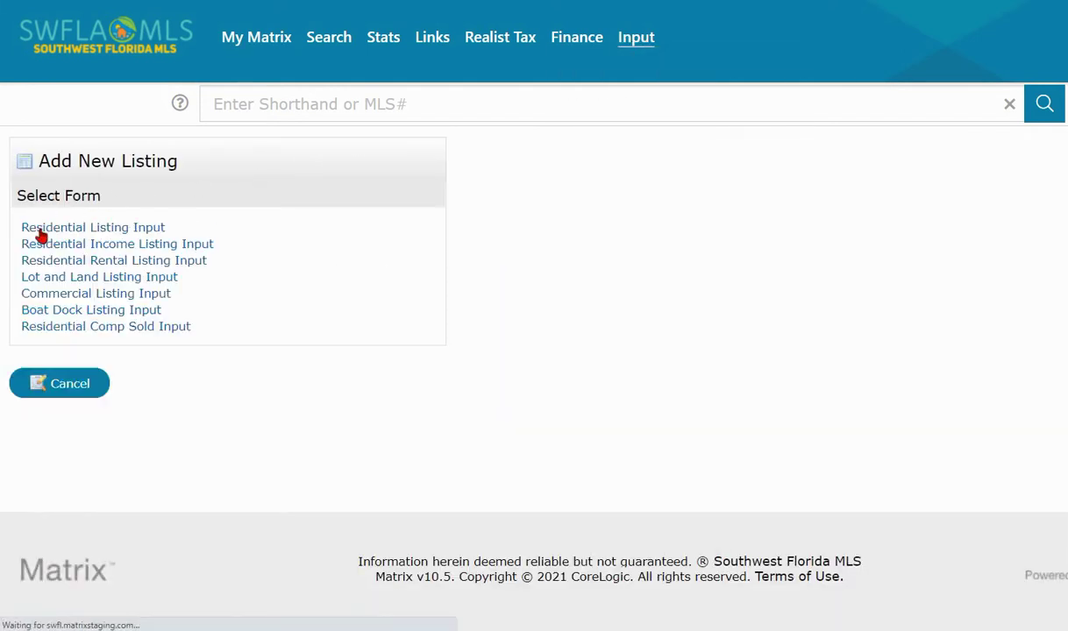
click(117, 235)
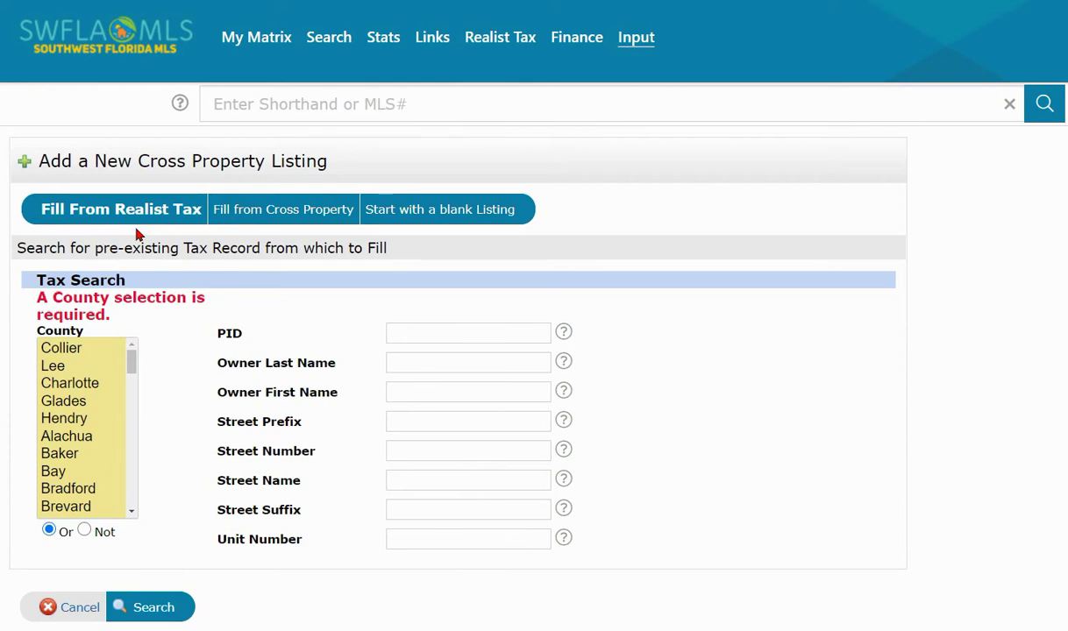
click(279, 217)
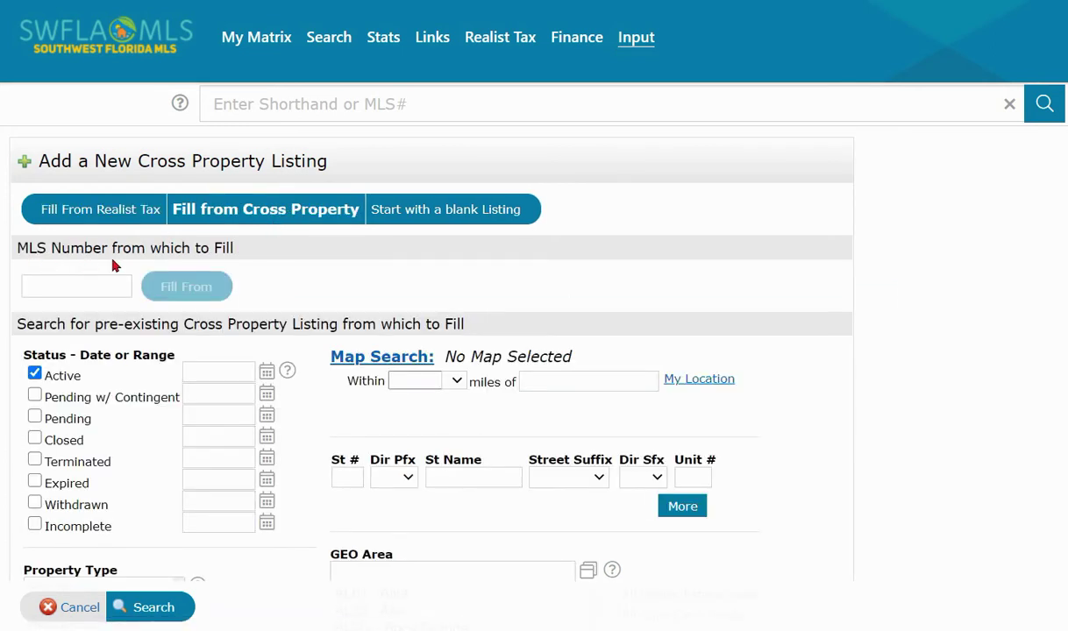
Step: Paste MLS number 220020295 as the source listing and fill the new listing from it
click(33, 284)
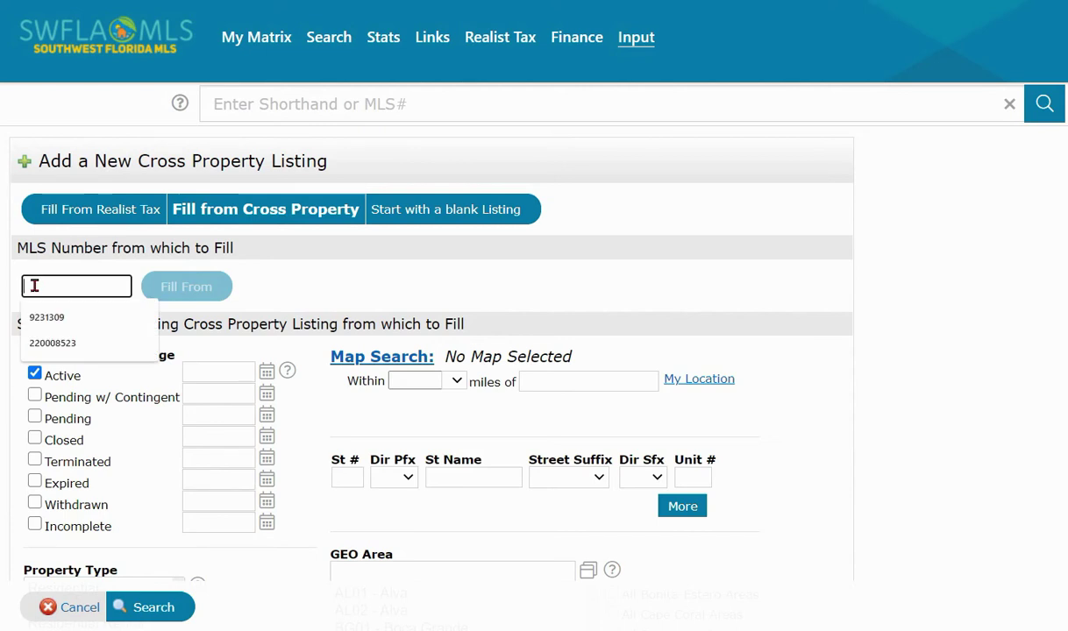
right_click(33, 285)
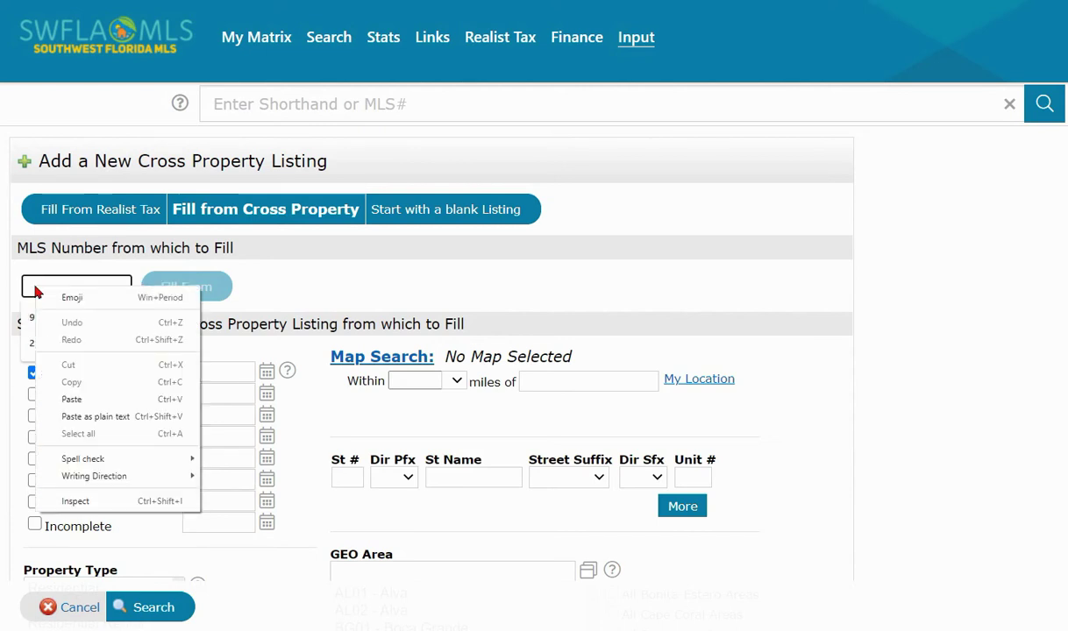
click(72, 400)
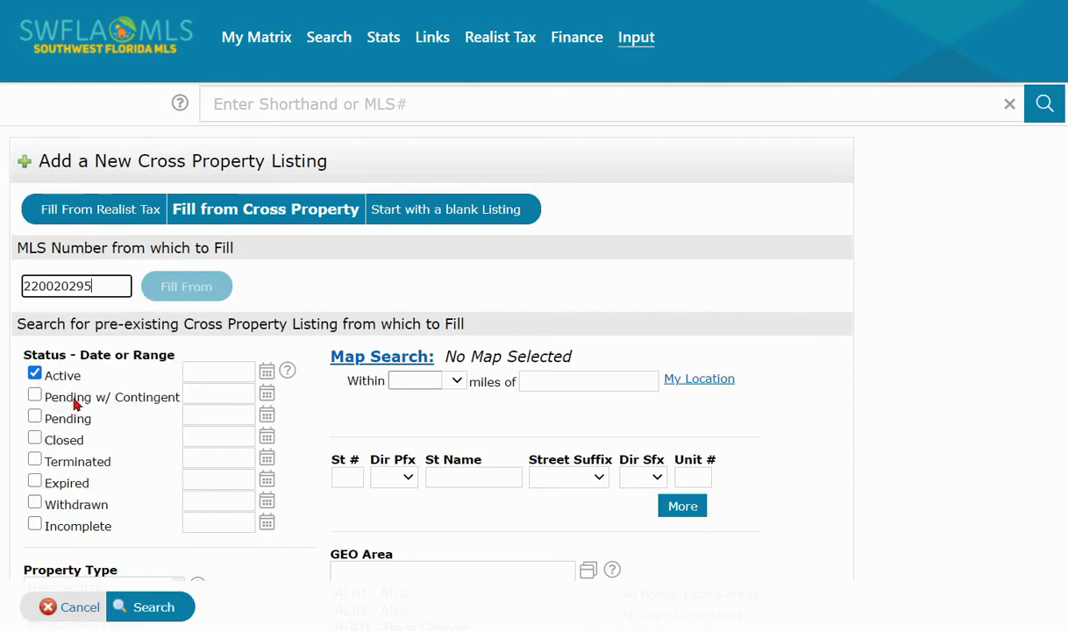
click(284, 295)
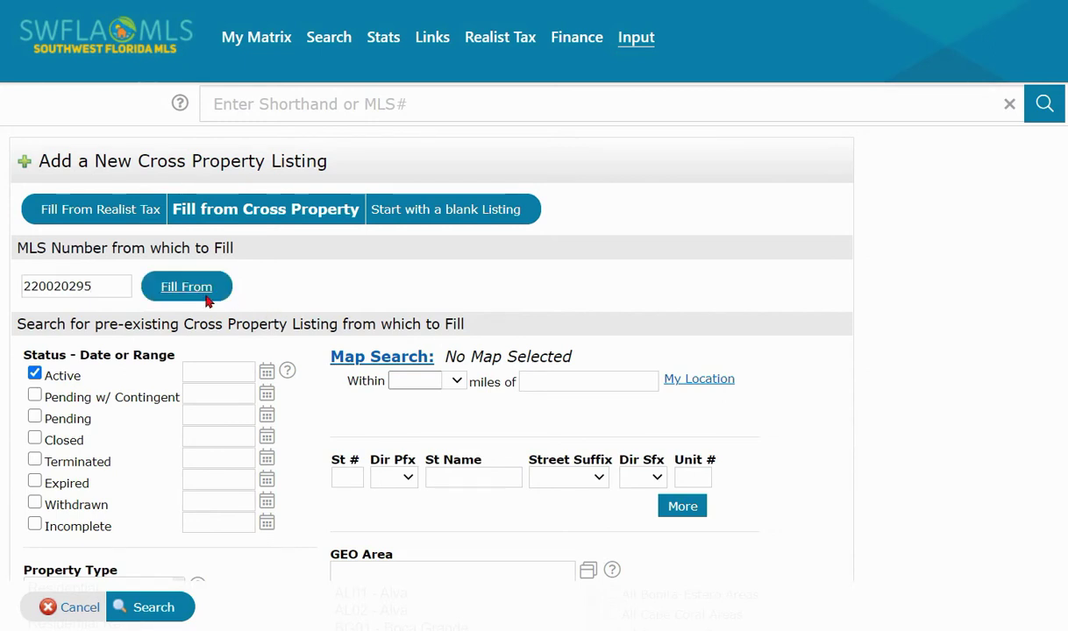
click(183, 292)
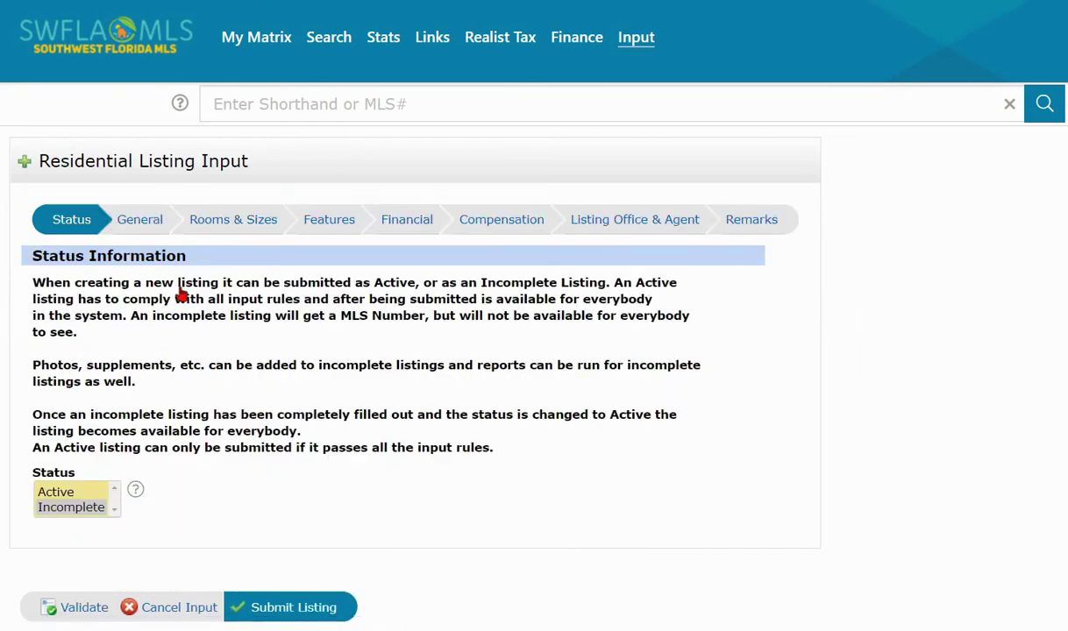
Step: Set the new listing's status to Active and submit the listing to check its required fields
scroll(336, 494, down, 2)
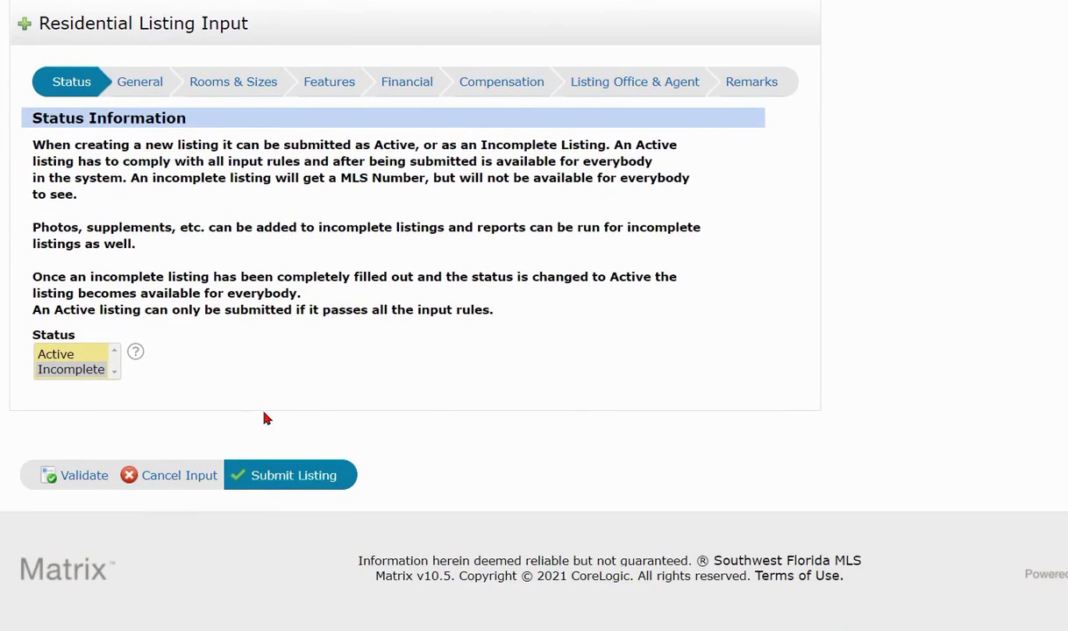
click(67, 354)
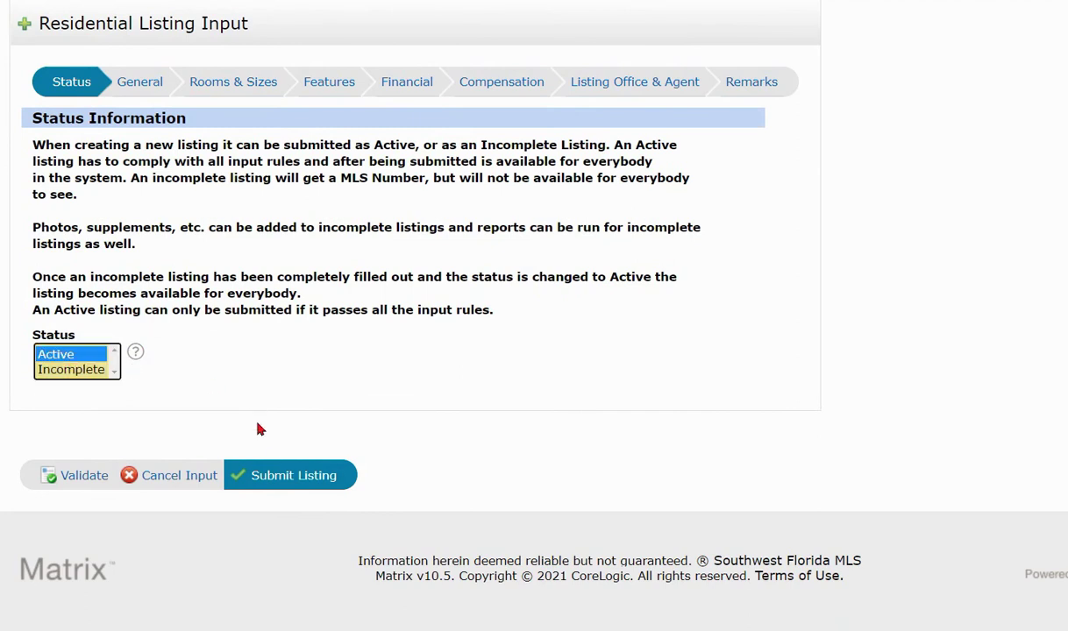
click(287, 478)
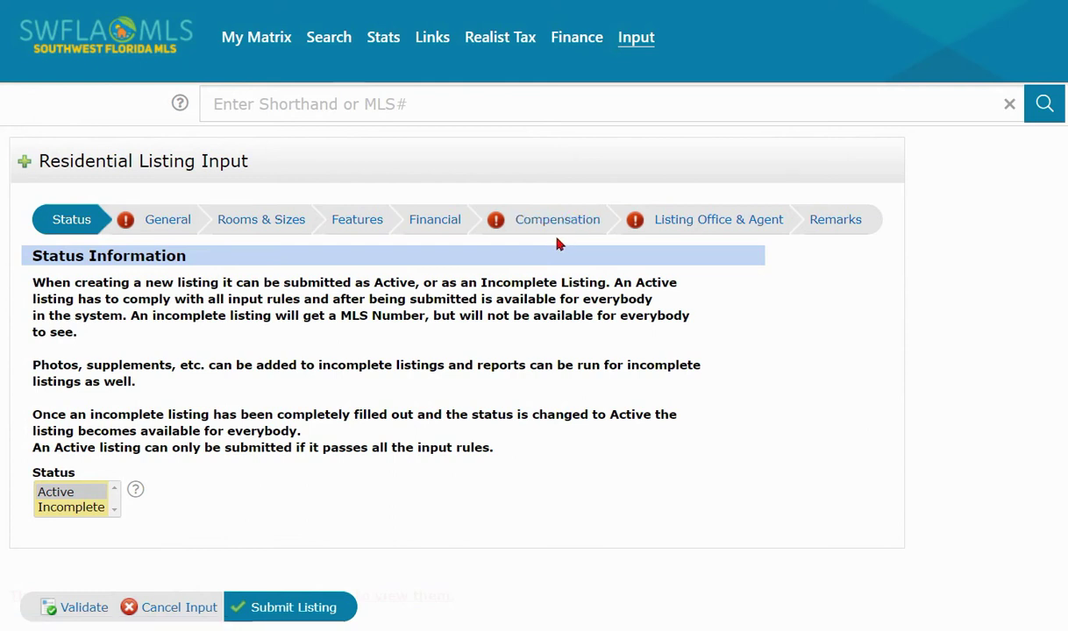
Step: In the General information, set the List Price to 800000 and Bedrooms to 3 Bed
click(157, 223)
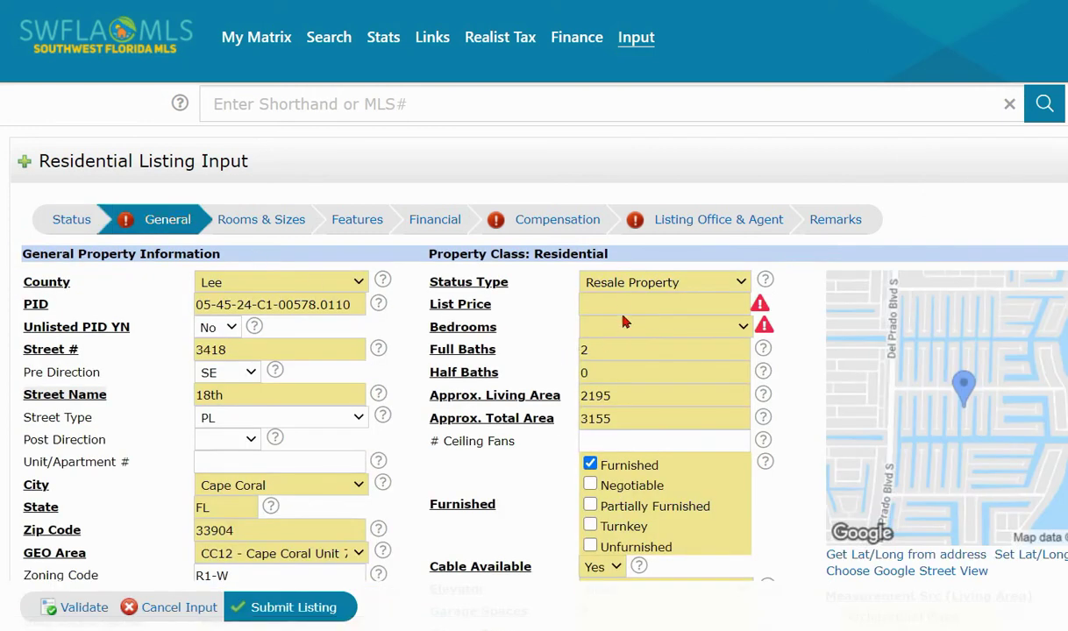
click(625, 307)
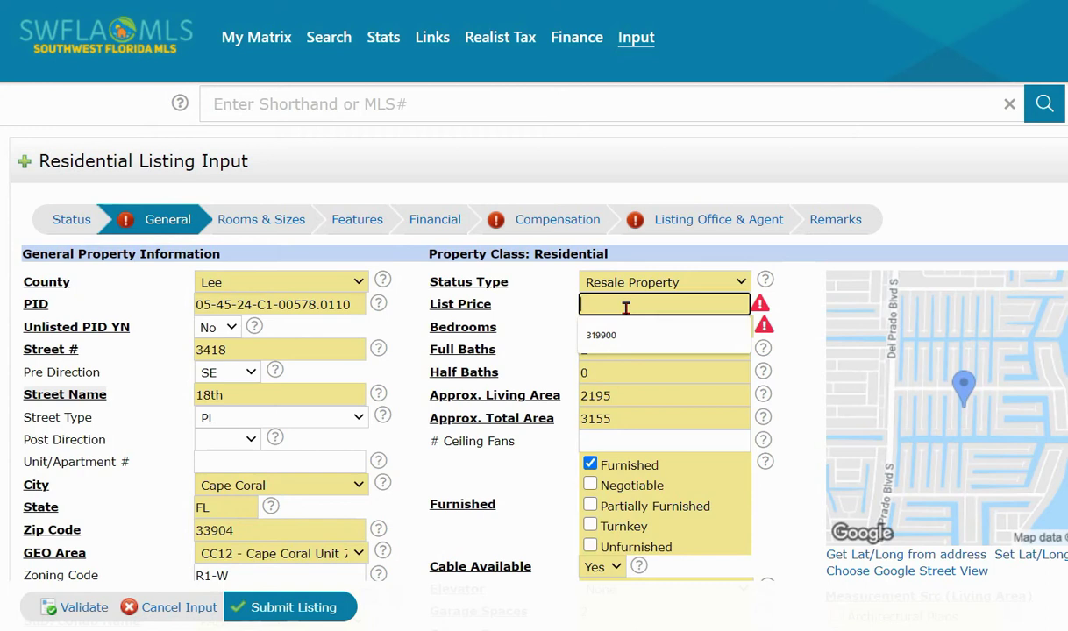
text(8000)
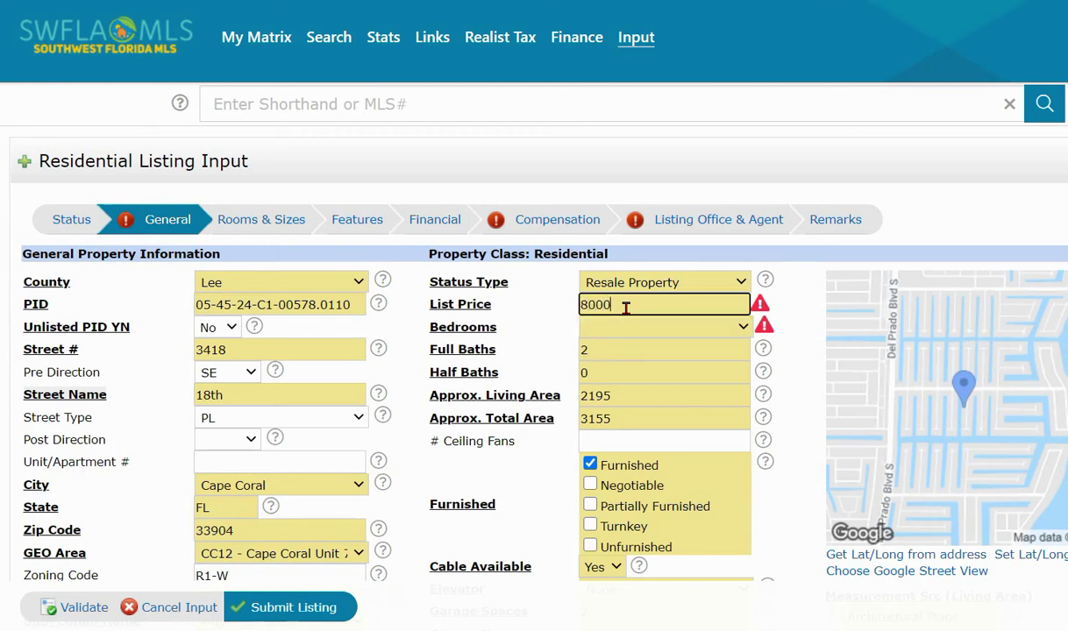
text(00)
click(633, 332)
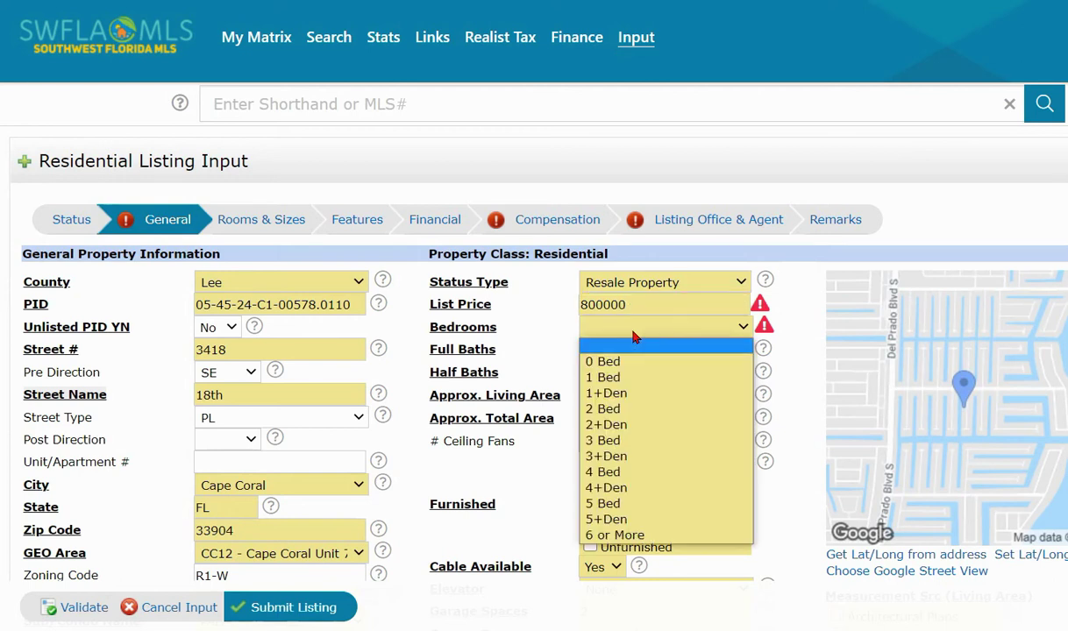
click(602, 439)
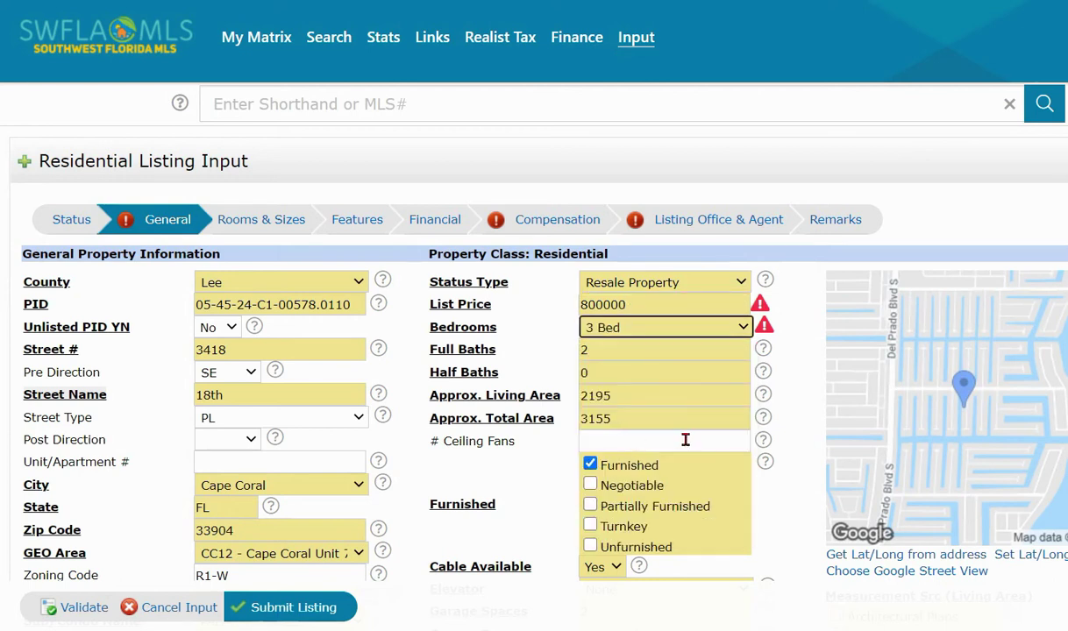
Step: Set Buyer Agent, Trans Broker and Non-Rep compensation to 3% each, leaving the listing type as Exclusive Right to Sell
click(550, 226)
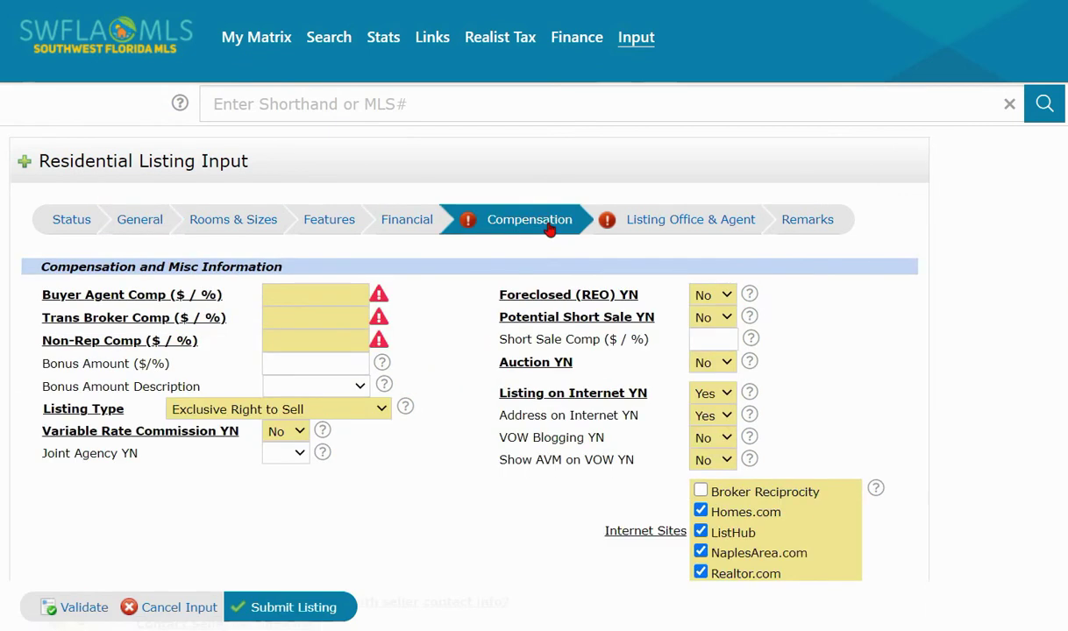
click(294, 295)
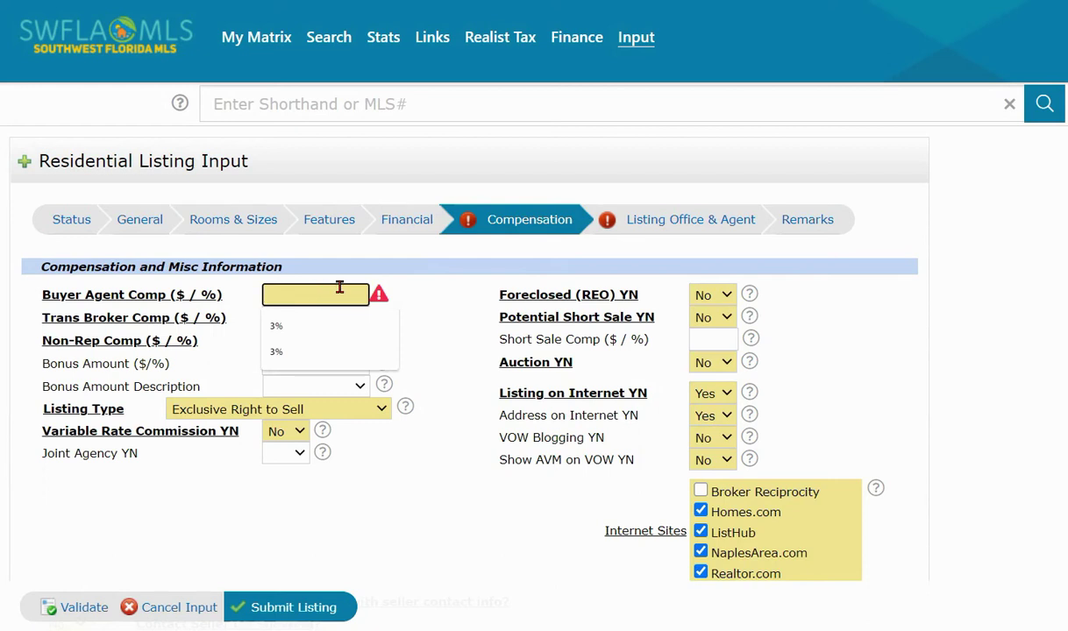
click(311, 326)
click(304, 320)
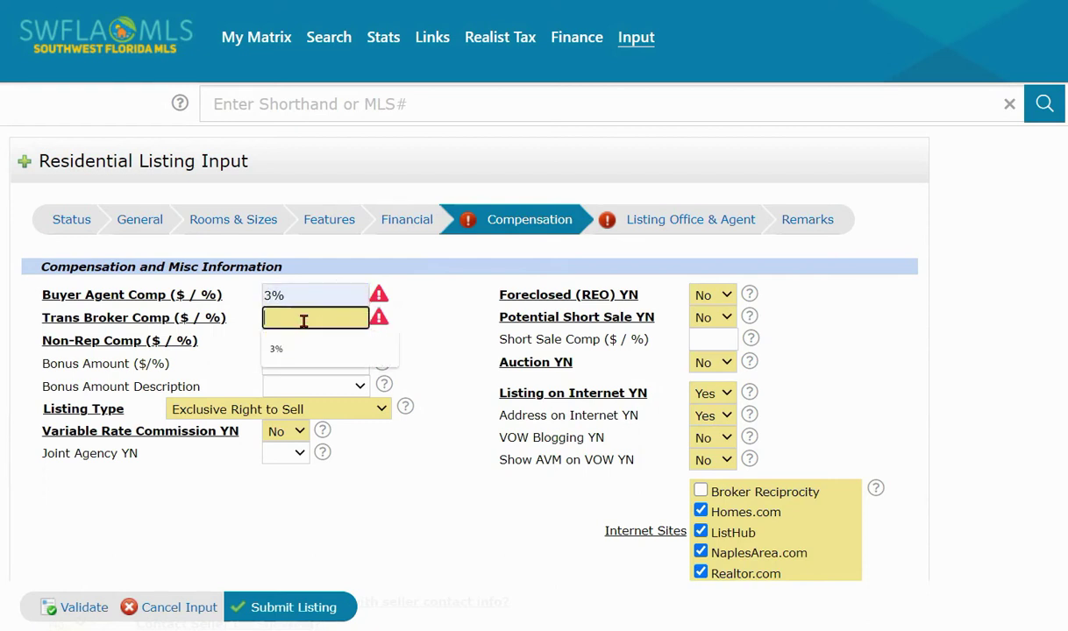
click(289, 348)
click(293, 341)
click(295, 378)
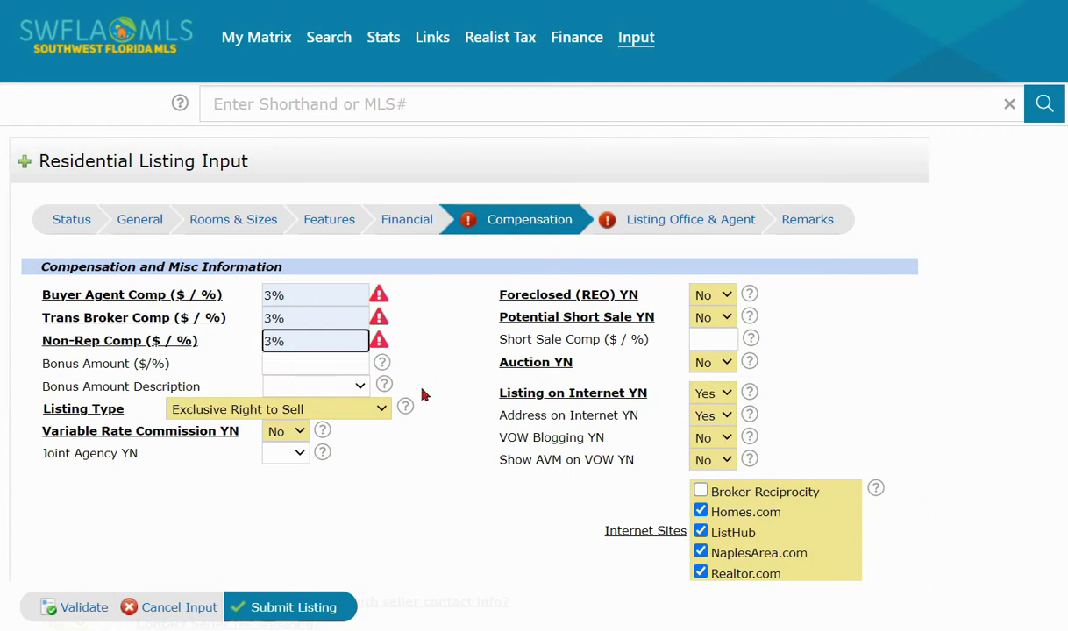
click(341, 412)
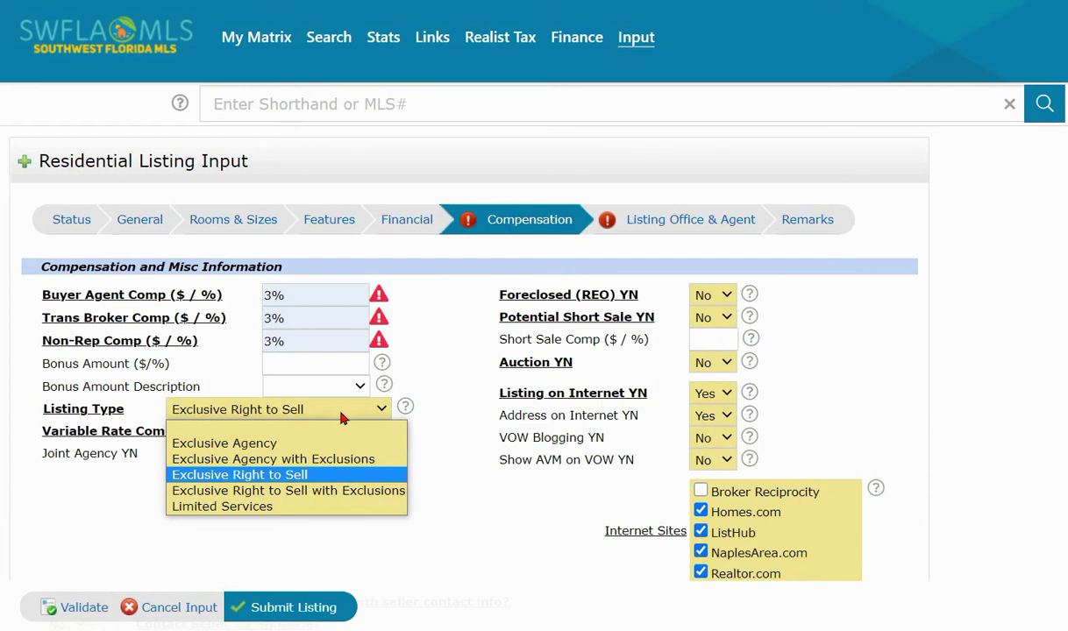
click(341, 412)
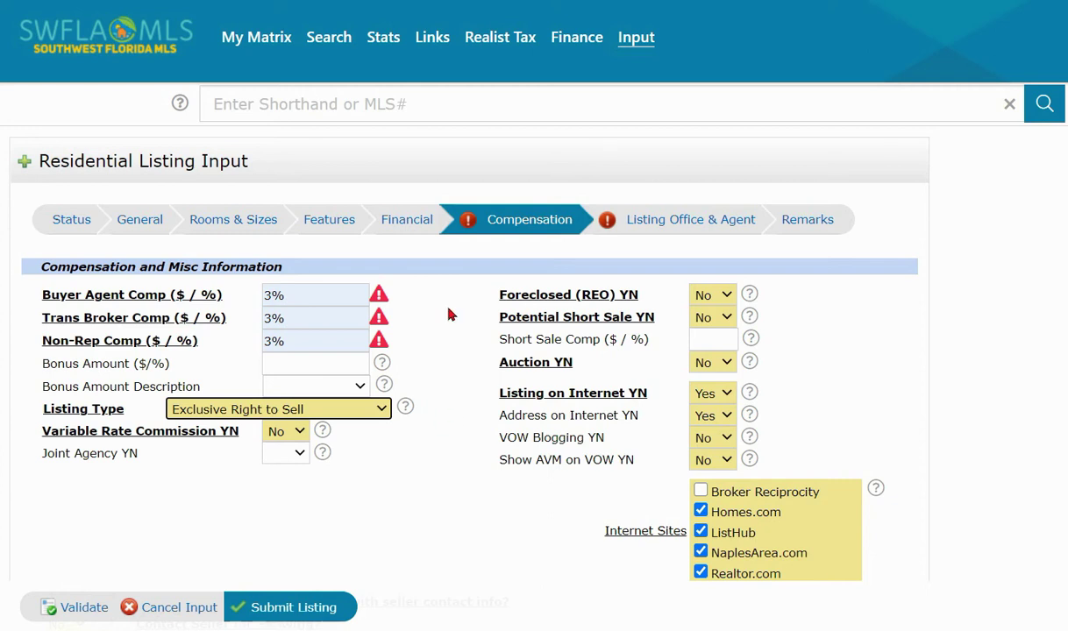
Step: In the Listing Office & Agent section, set the Listing Date to 04/16/2021 and dismiss its warning details
click(672, 229)
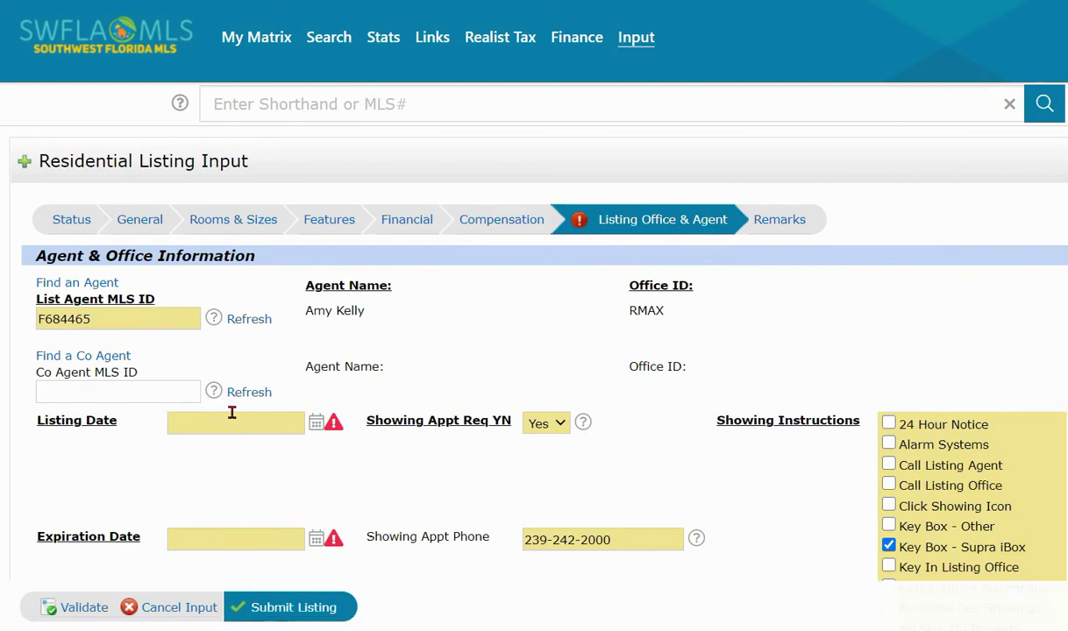
click(230, 419)
click(316, 424)
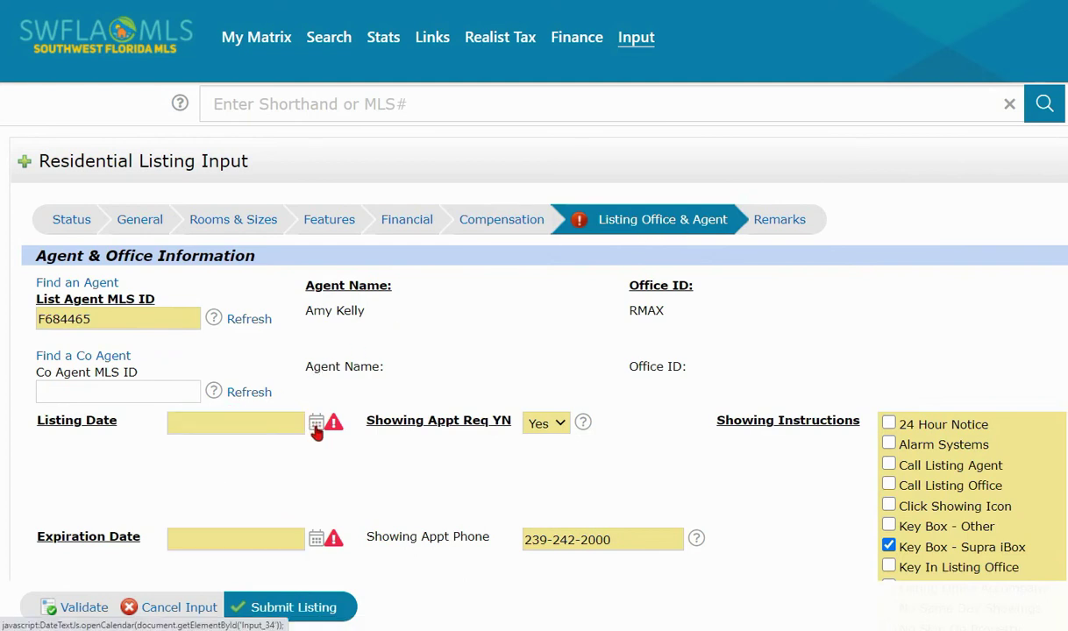
click(332, 424)
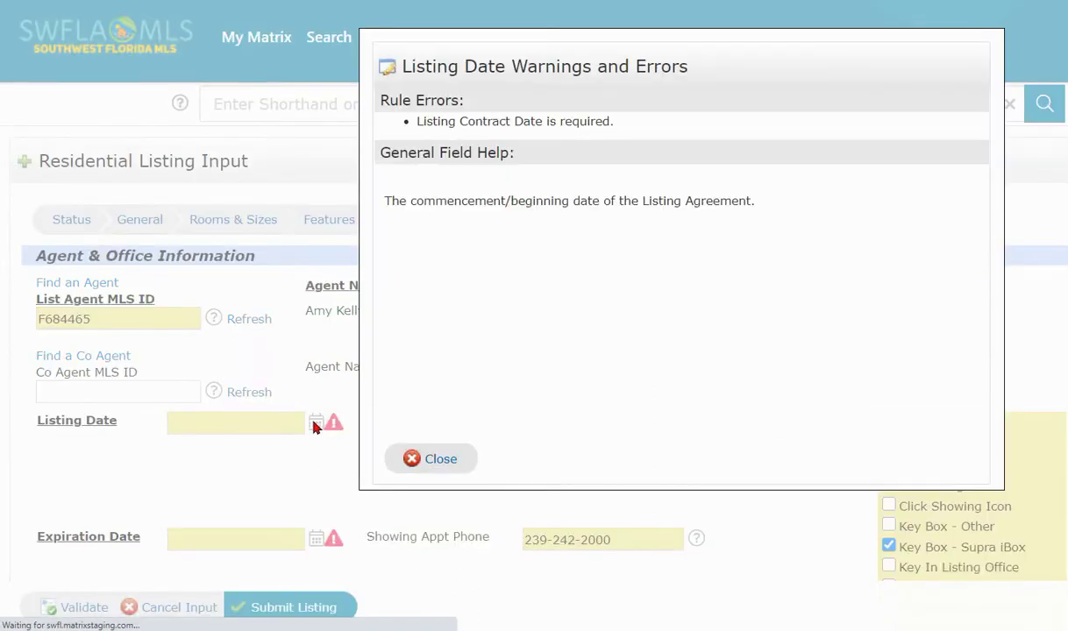
click(329, 560)
scroll(419, 543, down, 2)
click(465, 504)
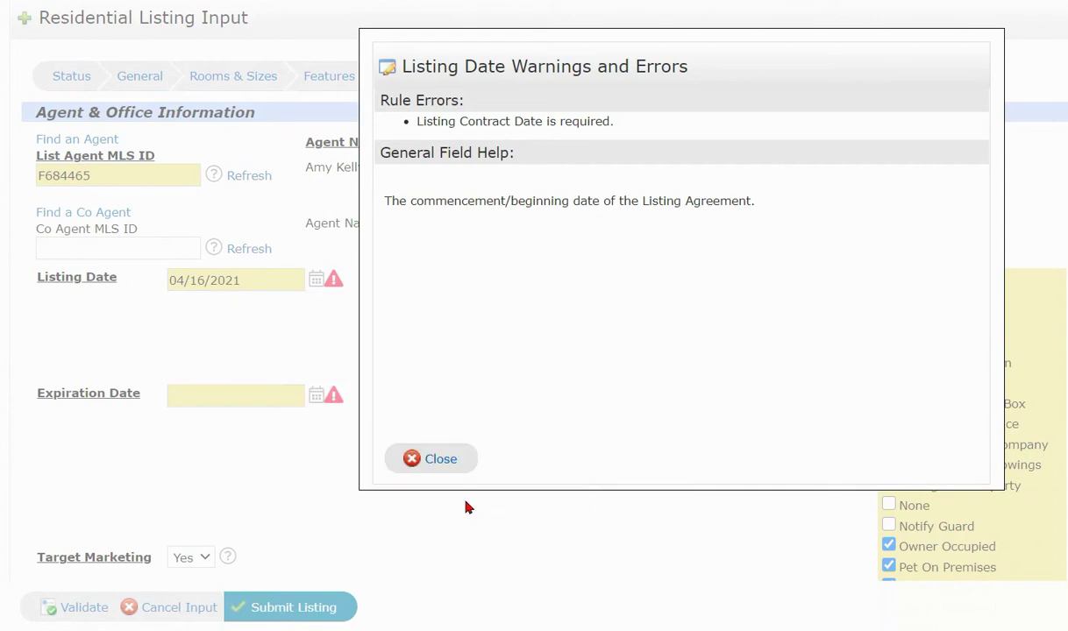
click(434, 457)
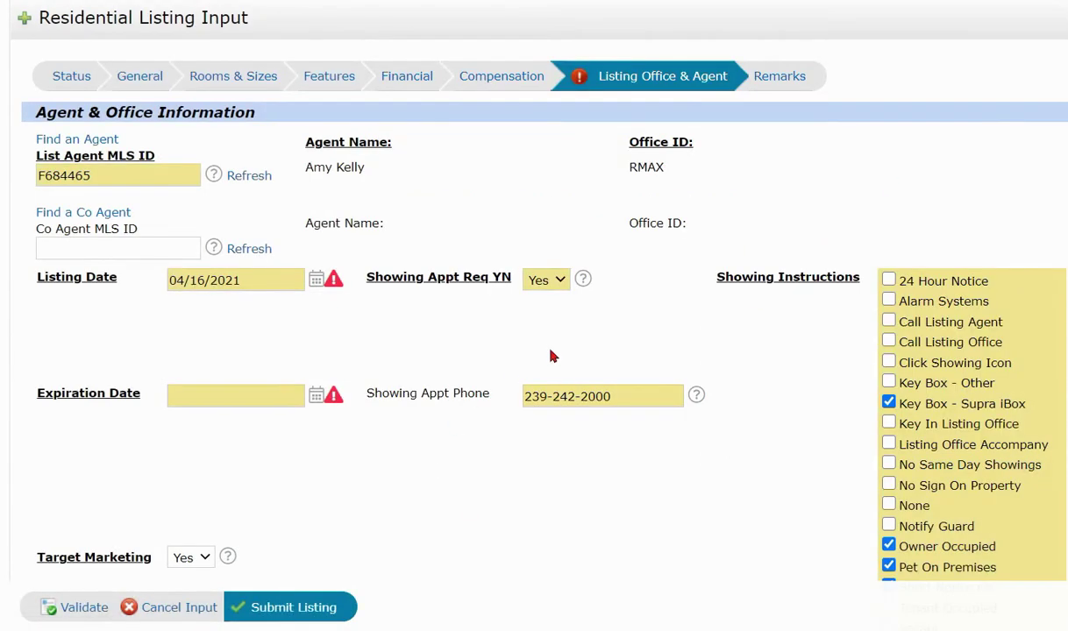
Step: Set the listing's Expiration Date to 04/17/2021
click(317, 399)
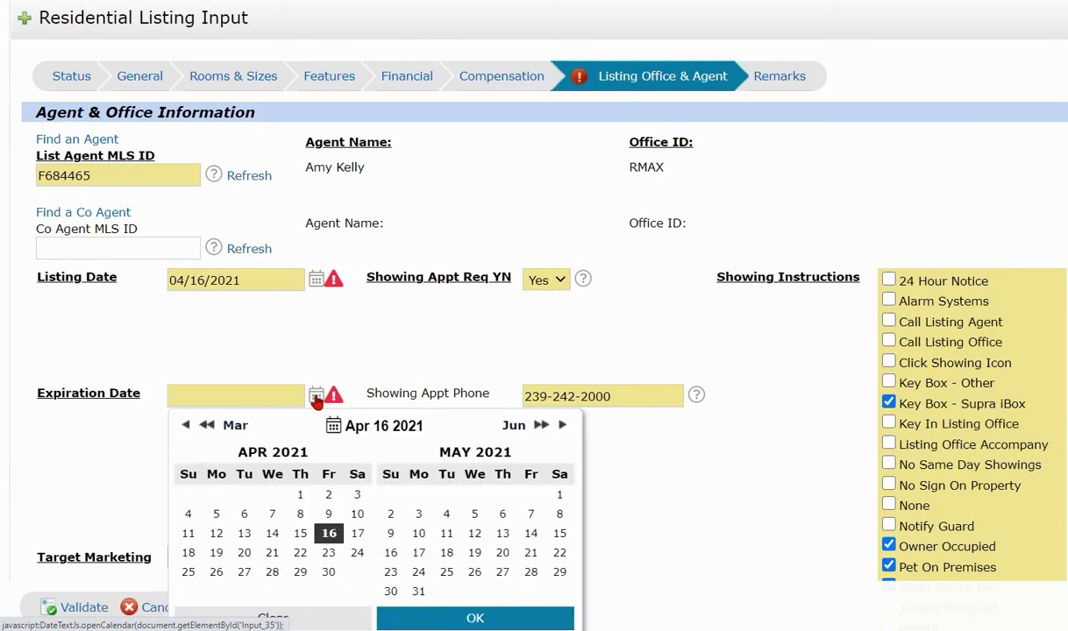
click(357, 537)
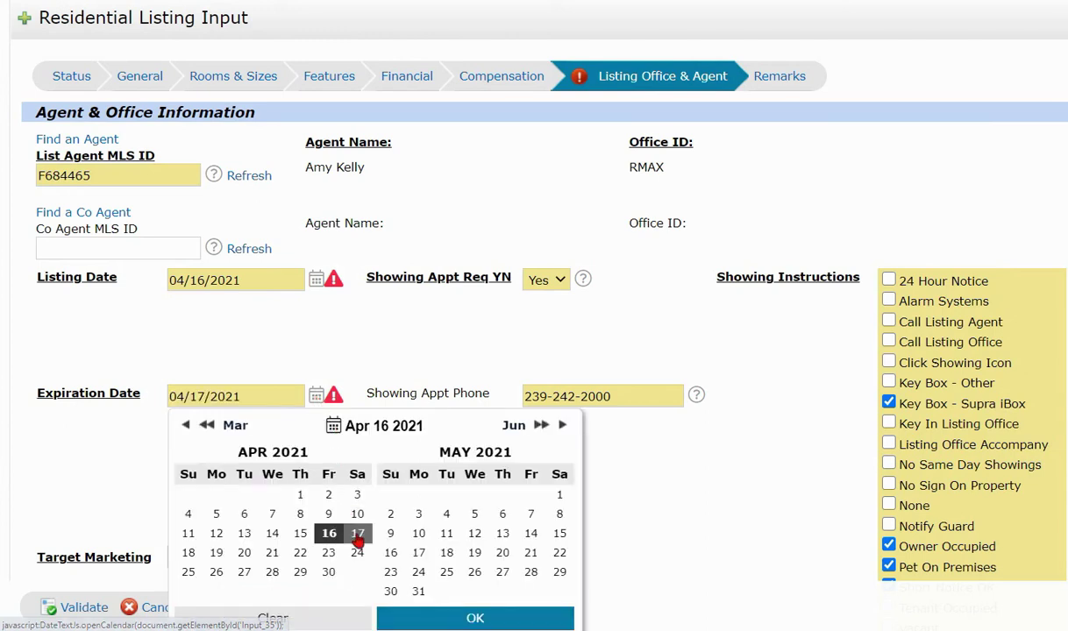
click(425, 614)
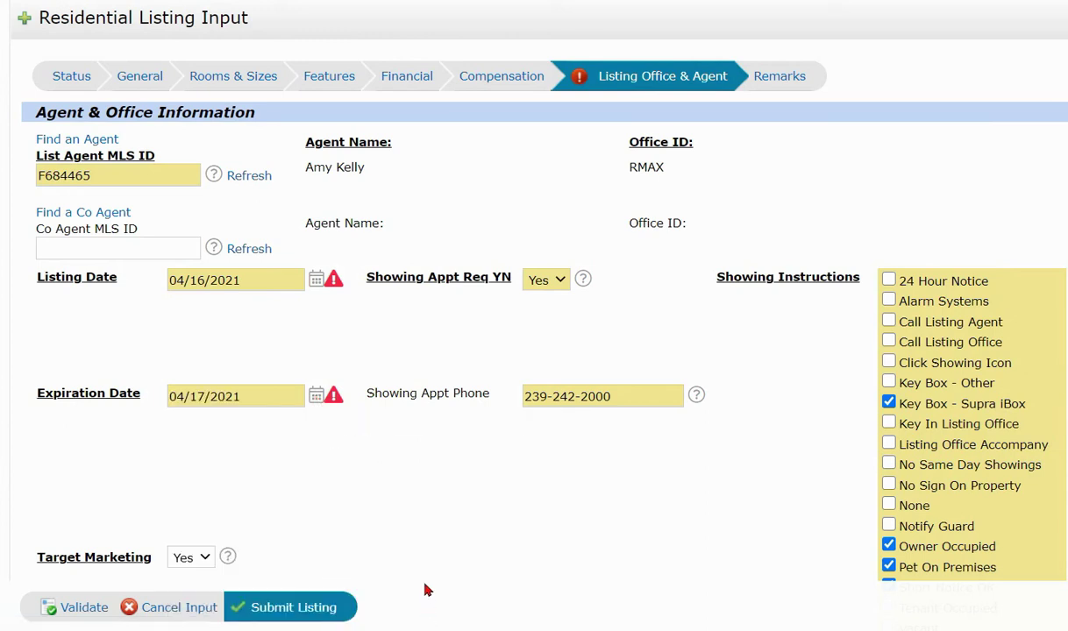
scroll(421, 574, down, 1)
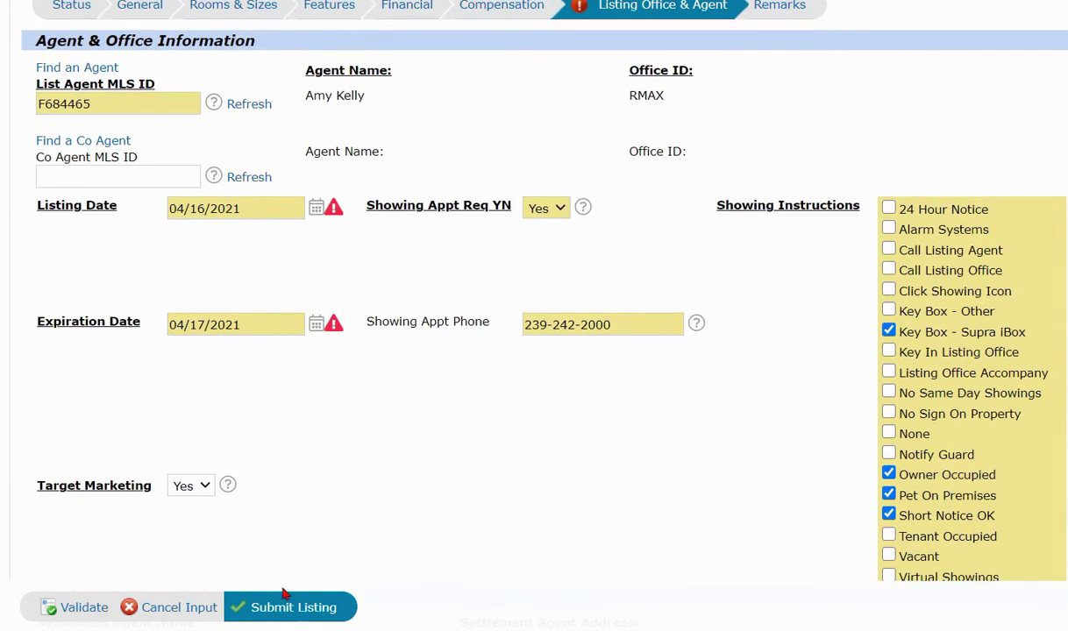
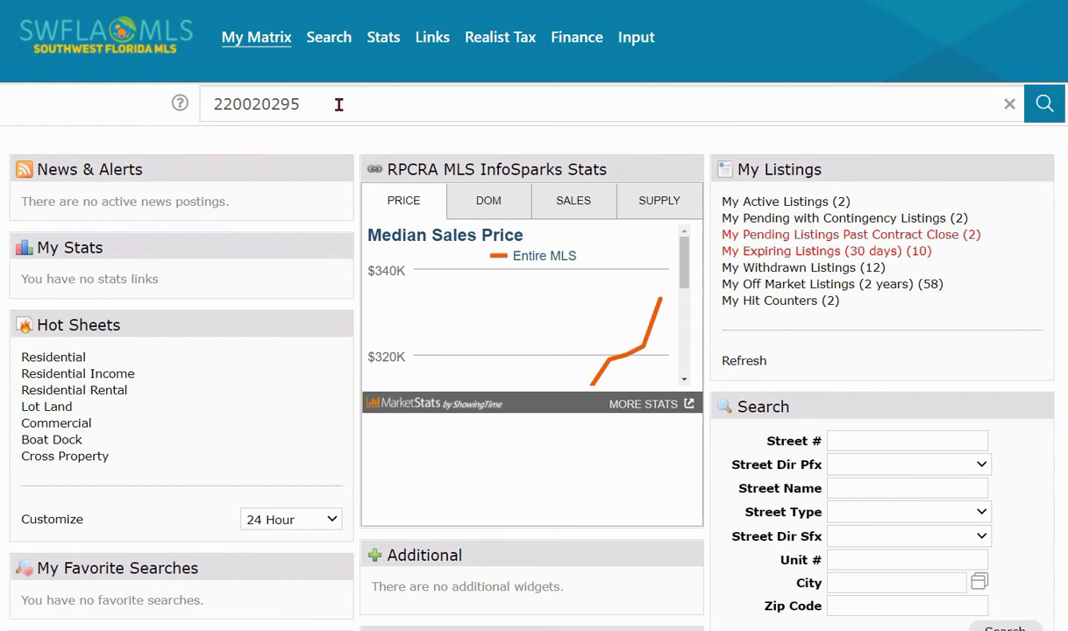
Step: Copy MLS number 220020295, search for it and open that listing's full report
drag(355, 109, 199, 102)
key(ctrl+c)
key(BackSpace)
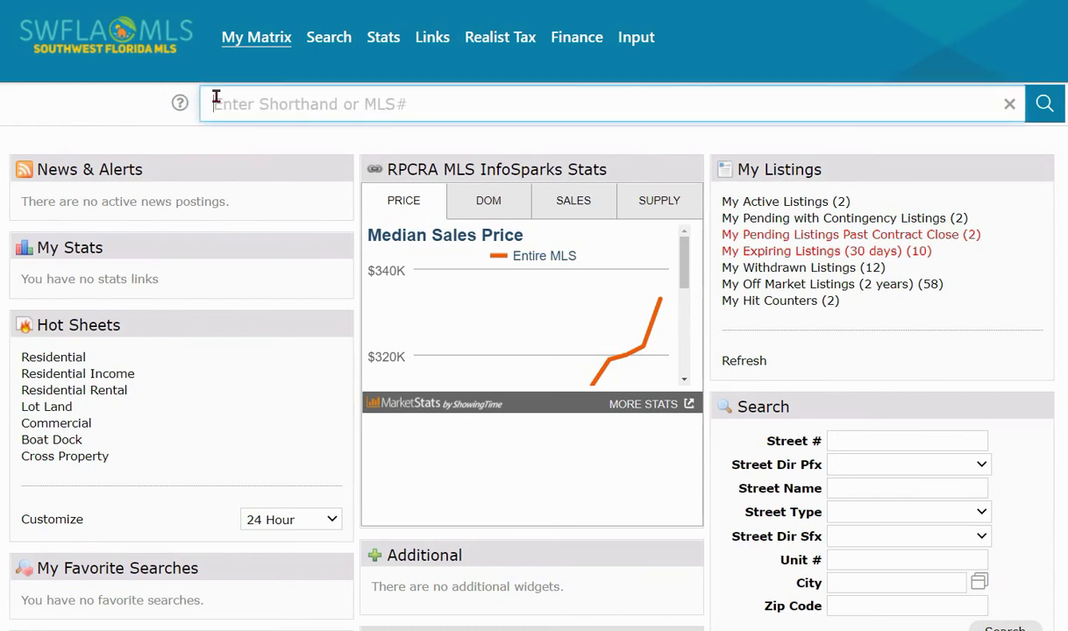
right_click(219, 103)
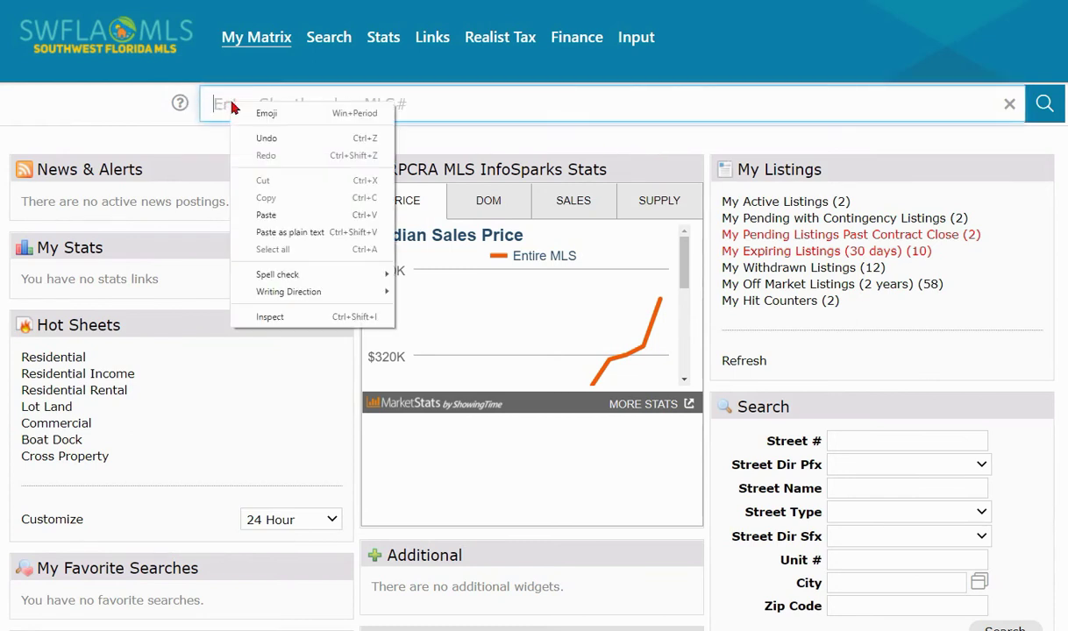
click(267, 214)
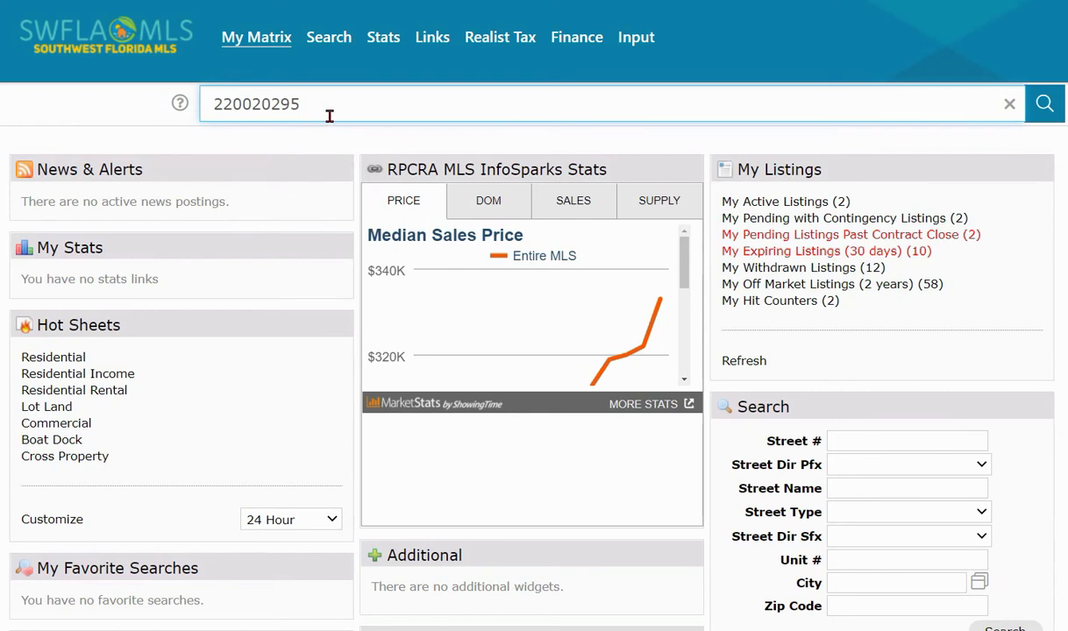
click(1045, 107)
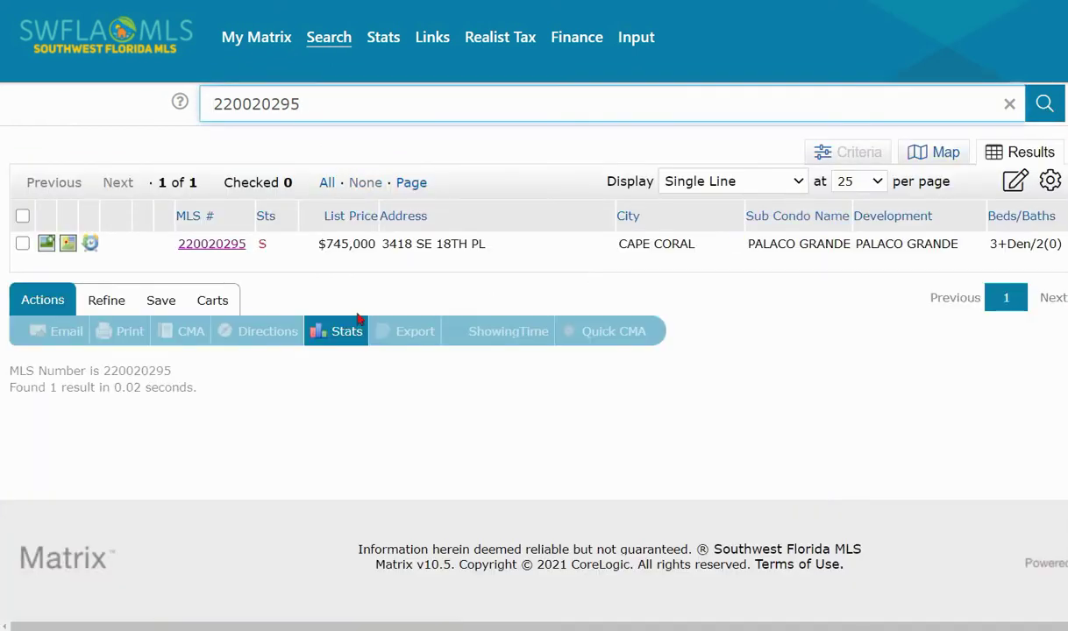
click(213, 247)
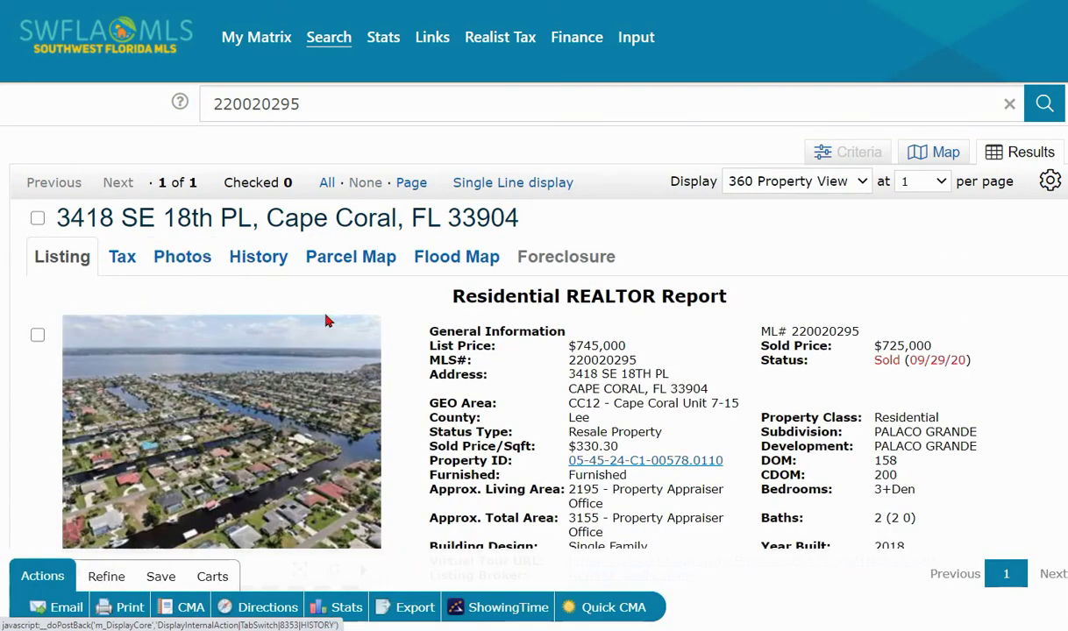
Step: Copy the full Property Information description from the source listing's report
scroll(758, 371, down, 5)
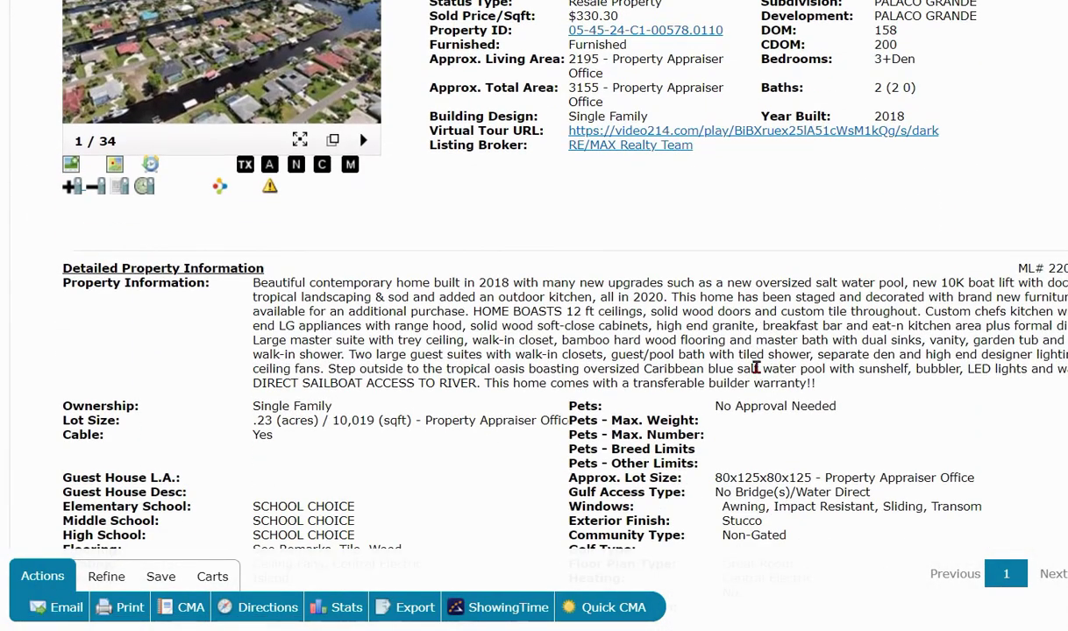
drag(253, 285, 820, 386)
right_click(533, 311)
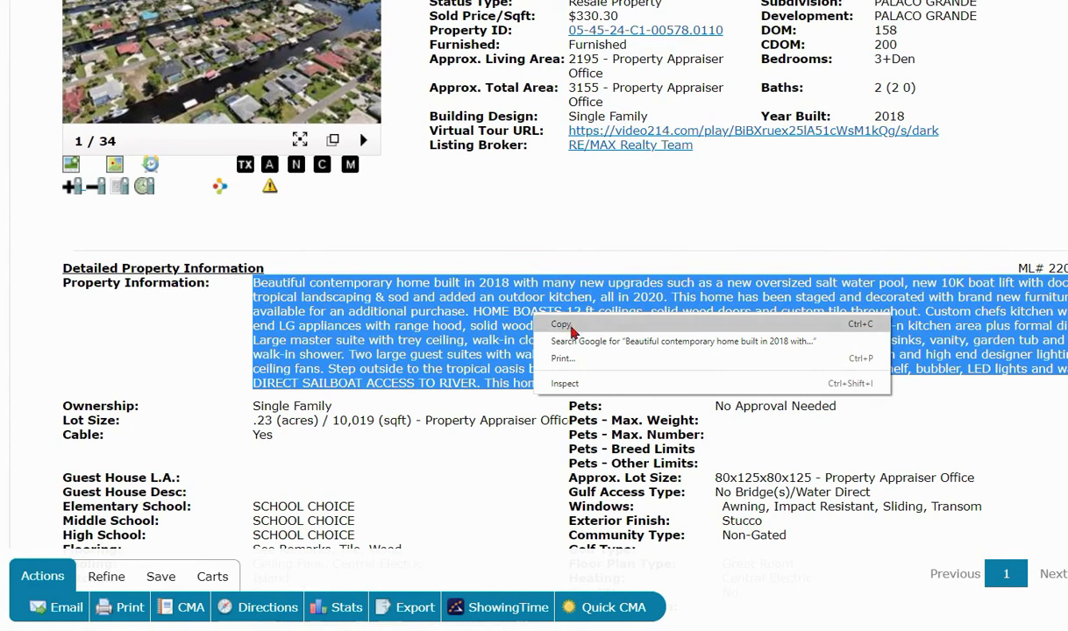
click(561, 324)
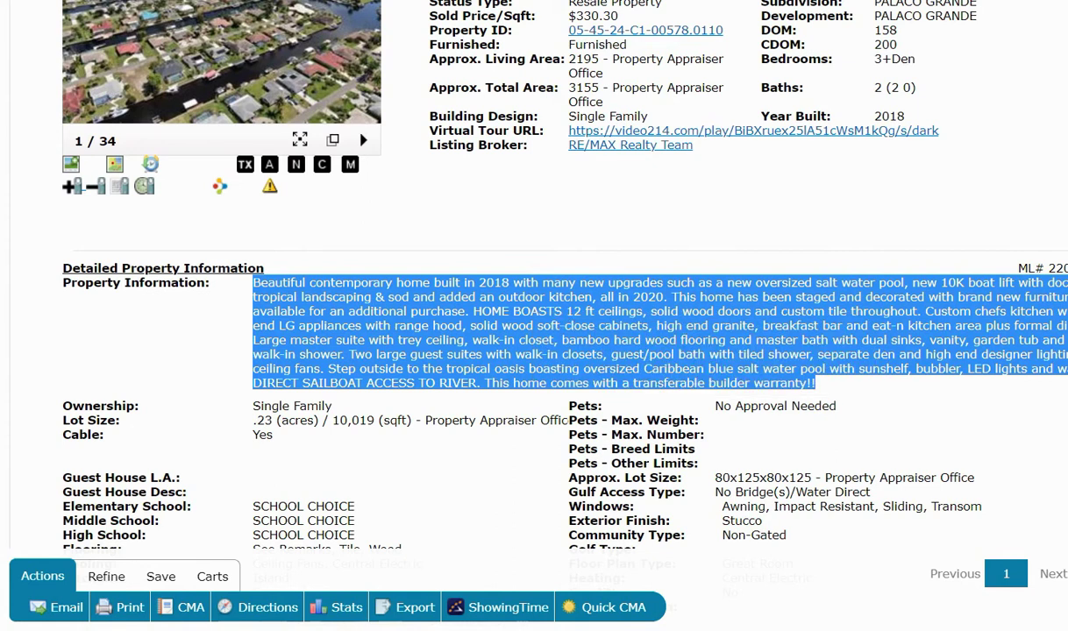
Step: Return to the new listing's Remarks and paste the copied description into Property Information
key(ctrl+Tab)
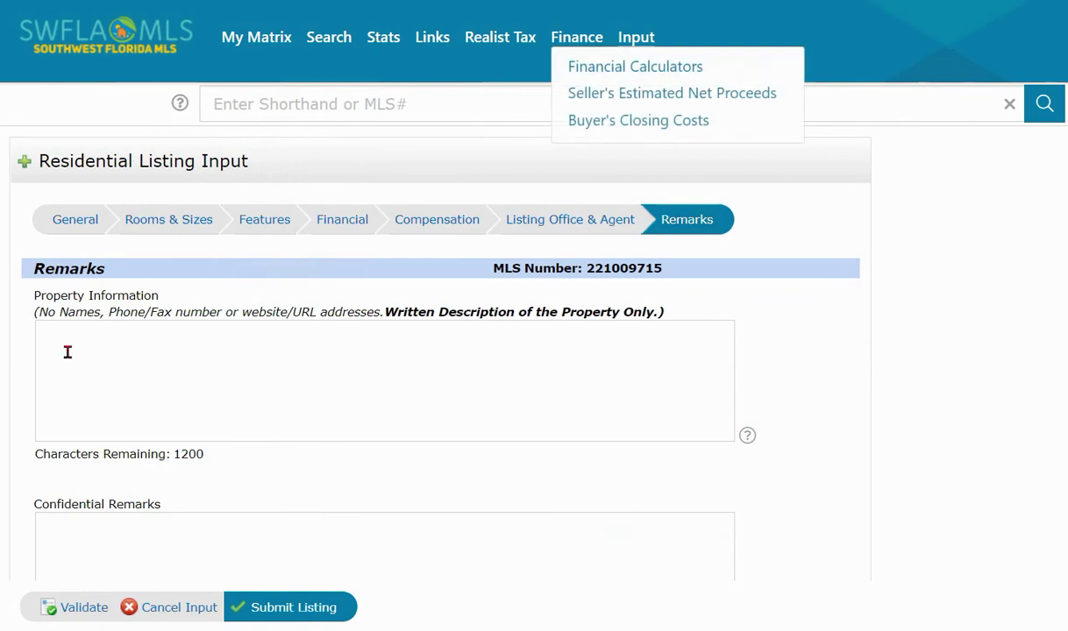
click(57, 334)
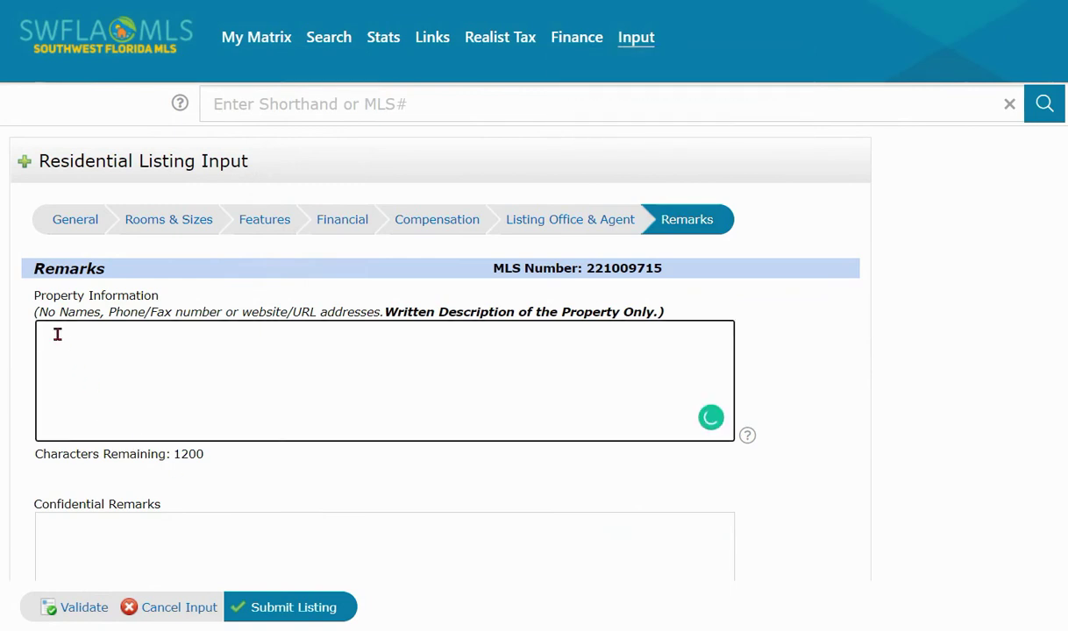
right_click(57, 334)
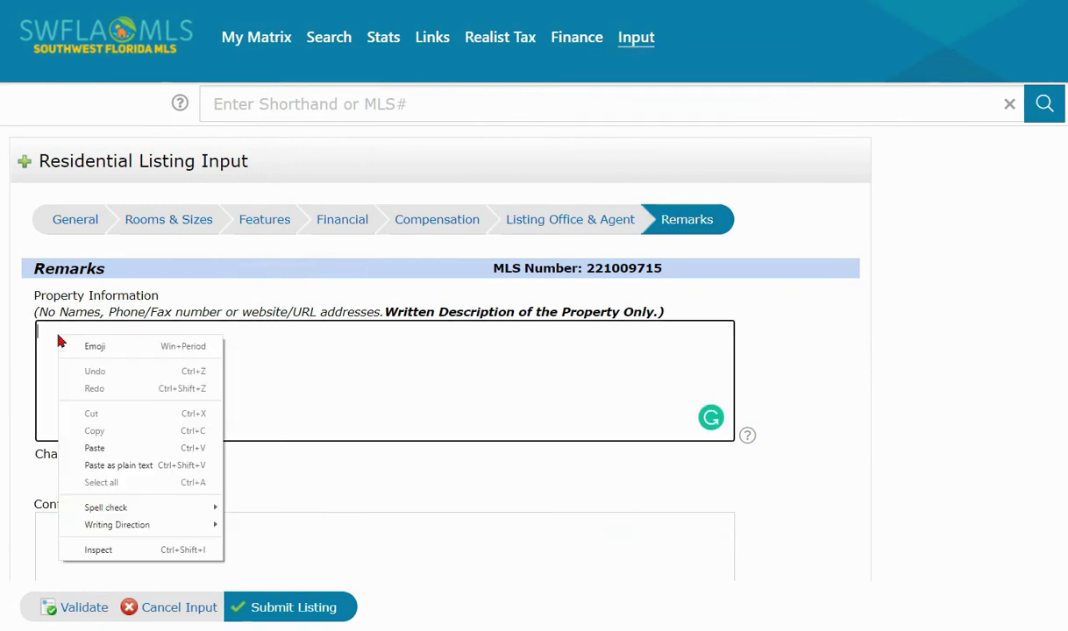
click(100, 446)
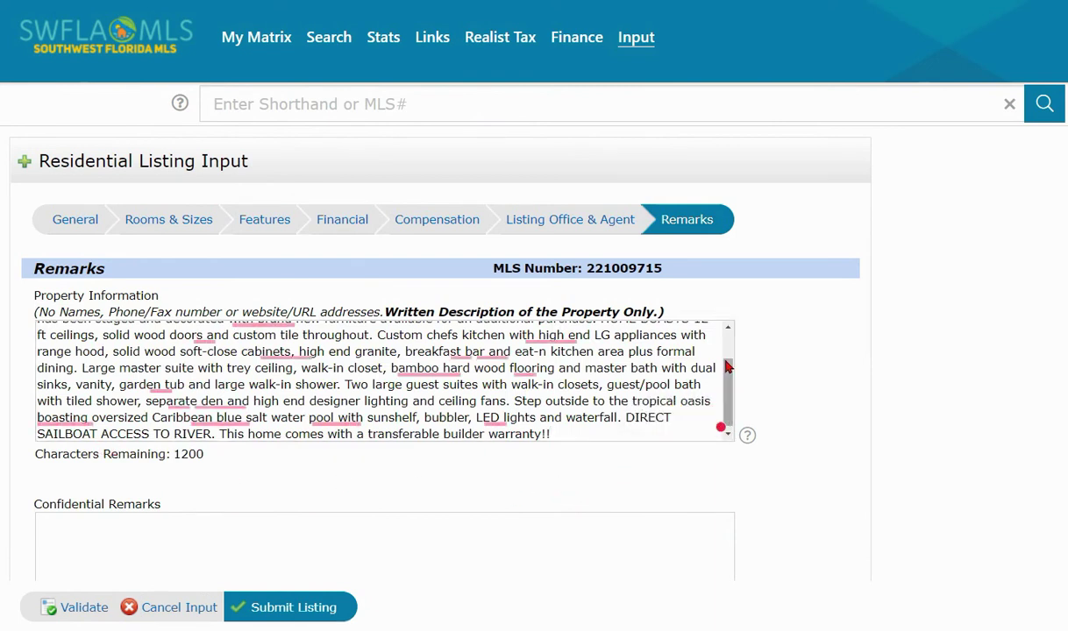
scroll(725, 363, up, 1)
scroll(725, 364, up, 2)
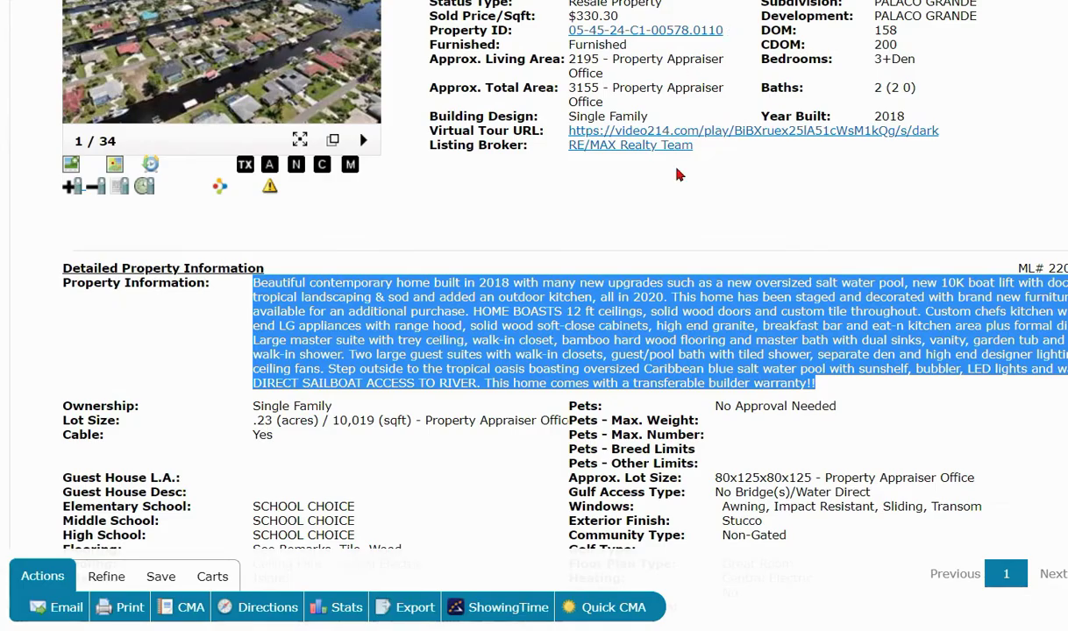
Step: Copy the Confidential Information text from the source listing's report
scroll(719, 252, down, 1)
scroll(580, 353, down, 12)
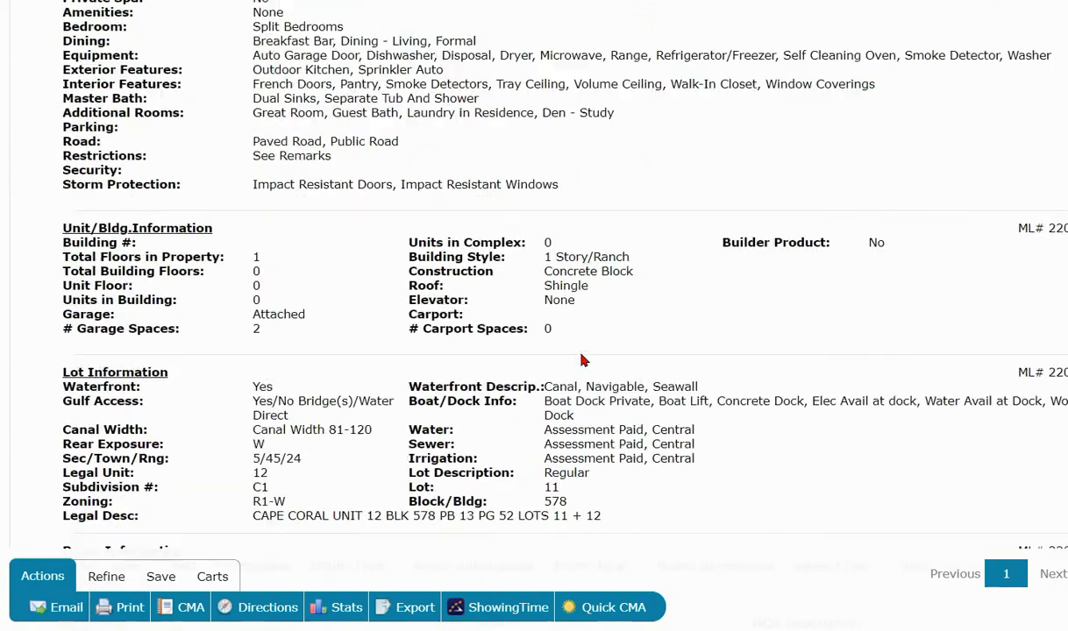
scroll(583, 359, down, 13)
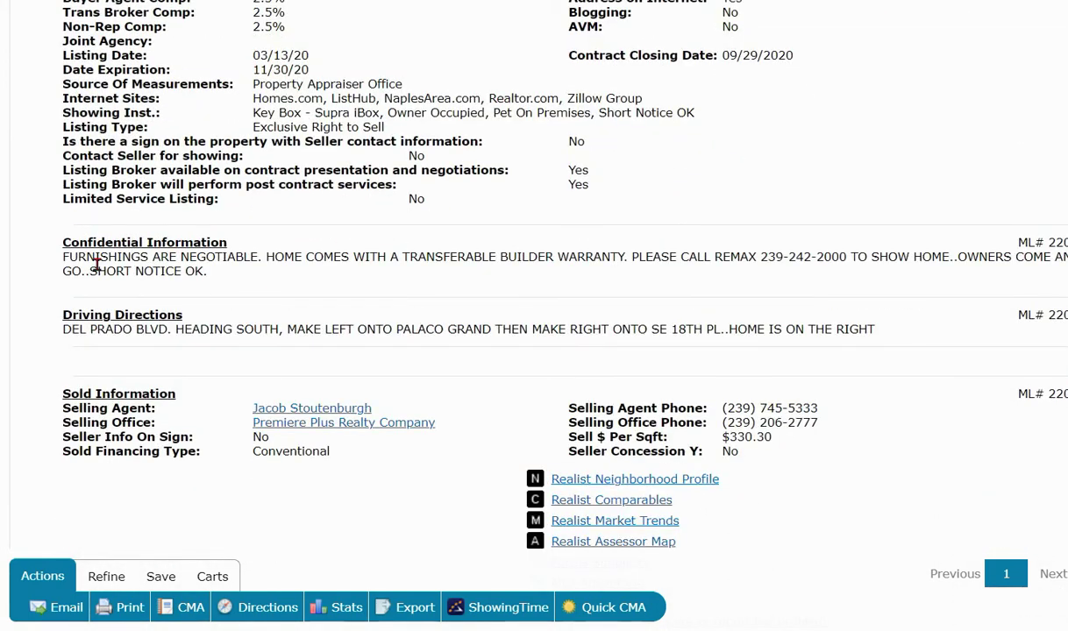
drag(63, 256, 338, 277)
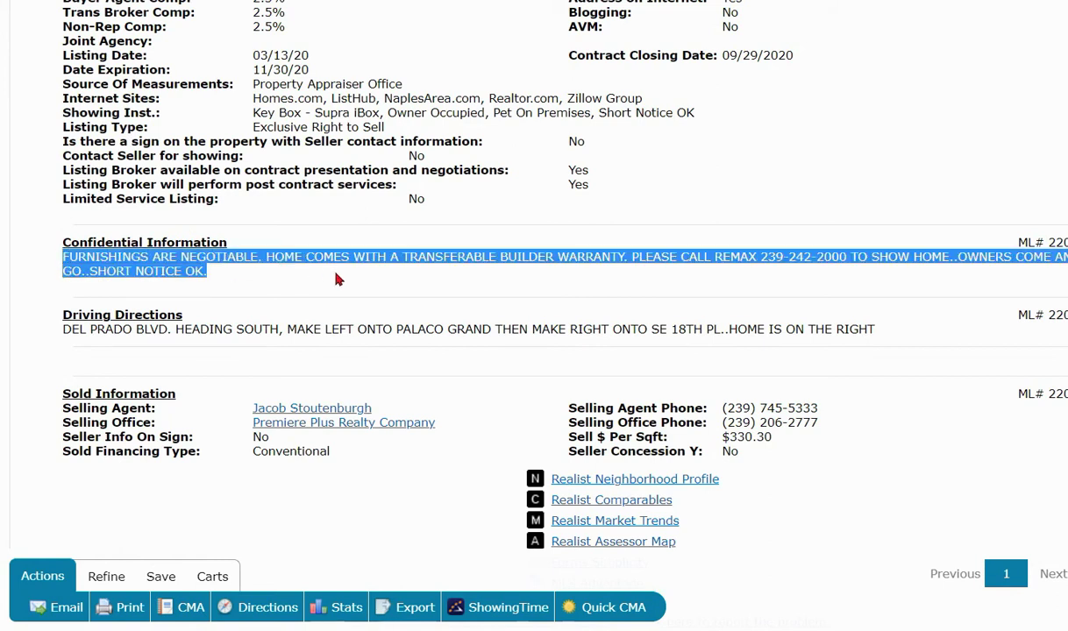
right_click(319, 263)
click(342, 270)
Step: Paste the copied text into the new listing's Confidential Remarks and submit the listing
key(alt+Tab)
scroll(148, 479, down, 2)
click(92, 384)
right_click(93, 384)
click(131, 474)
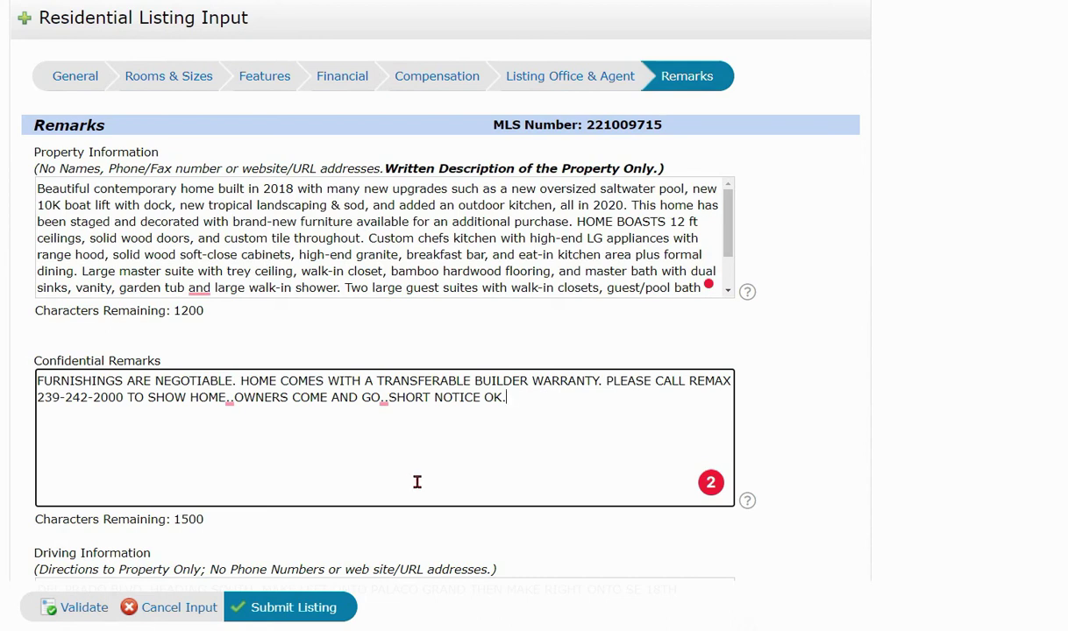
click(294, 614)
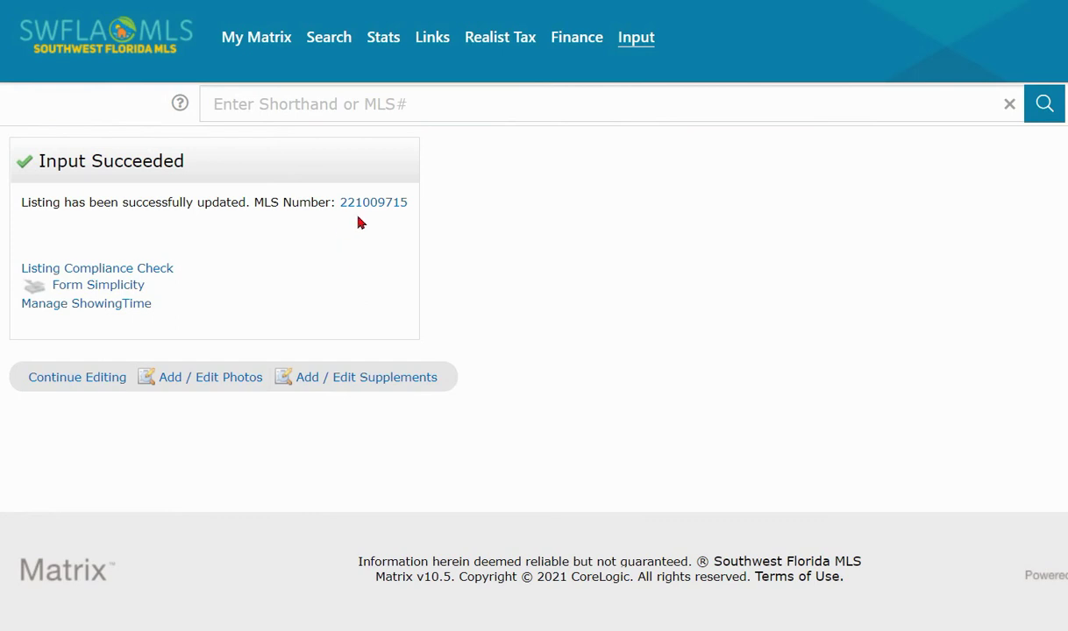
Step: Open photo editing for the new listing and import the photos from MLS number 220020295
click(208, 380)
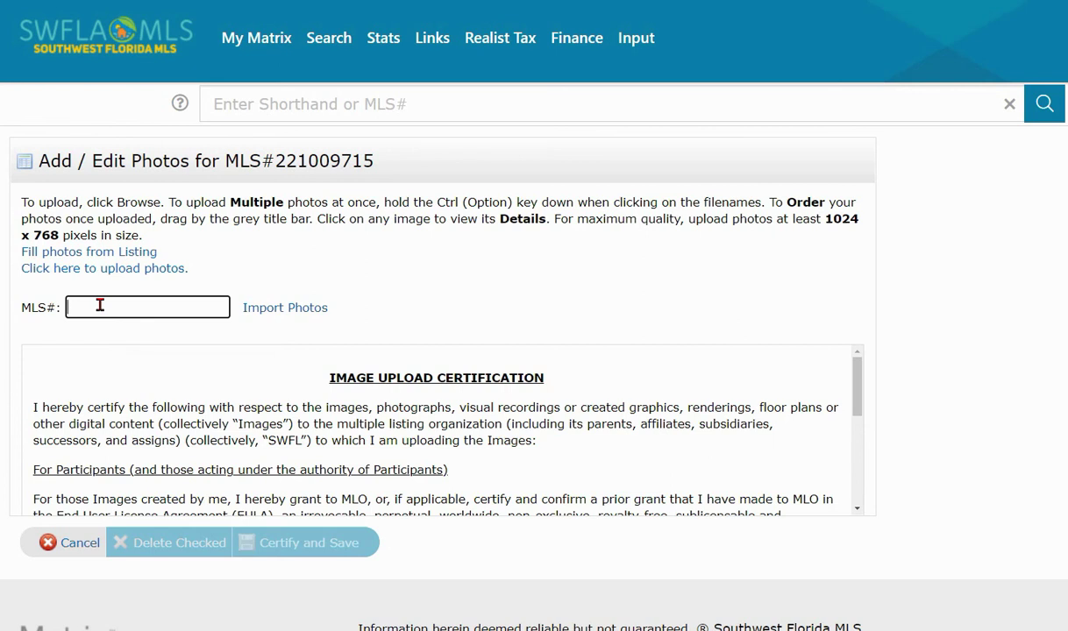
right_click(99, 304)
click(140, 398)
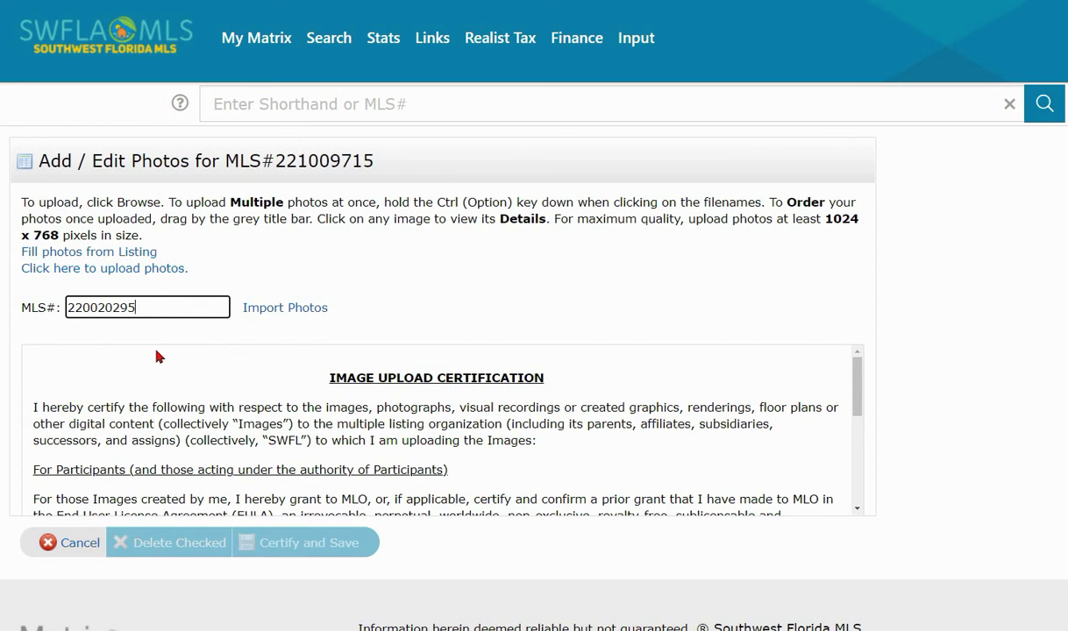
click(271, 312)
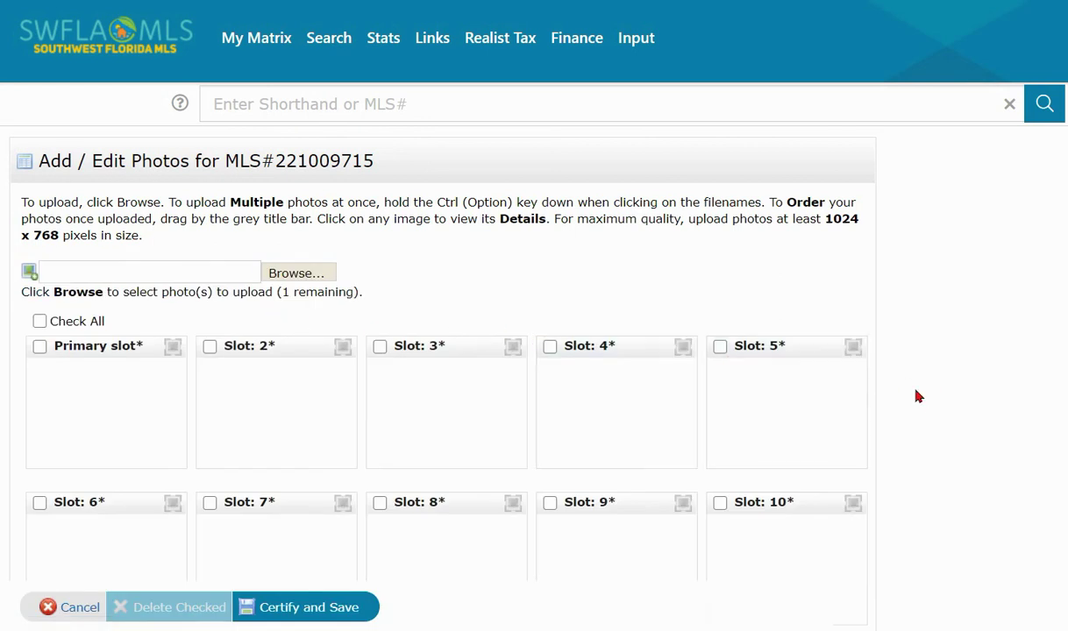
Step: Check the imported photos through slot 34, then certify and save them to the new listing
scroll(855, 402, down, 2)
scroll(824, 402, down, 4)
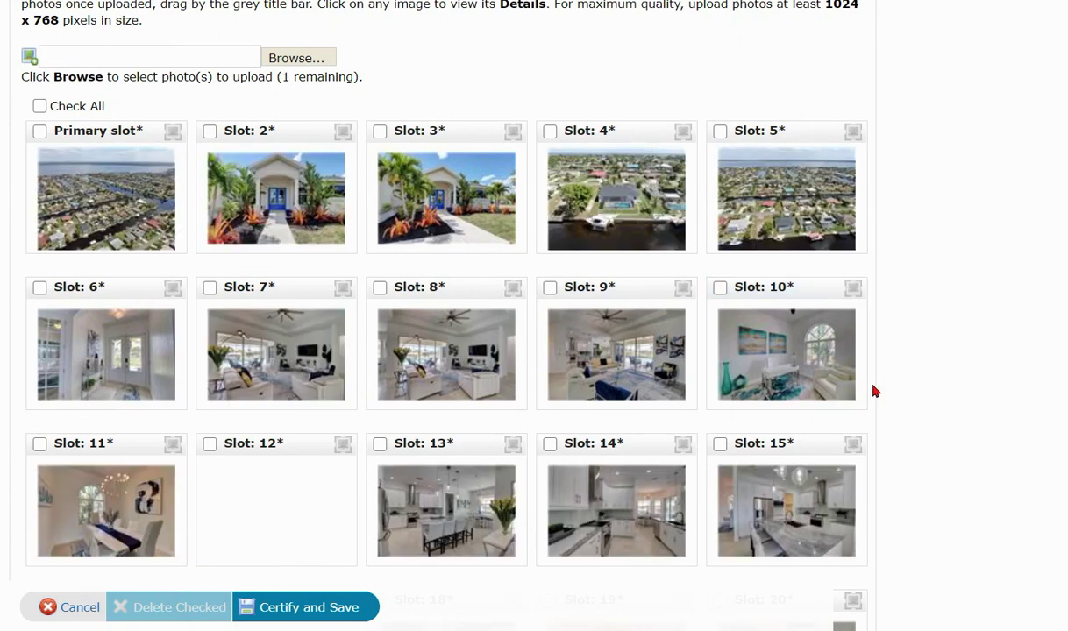
scroll(871, 389, up, 2)
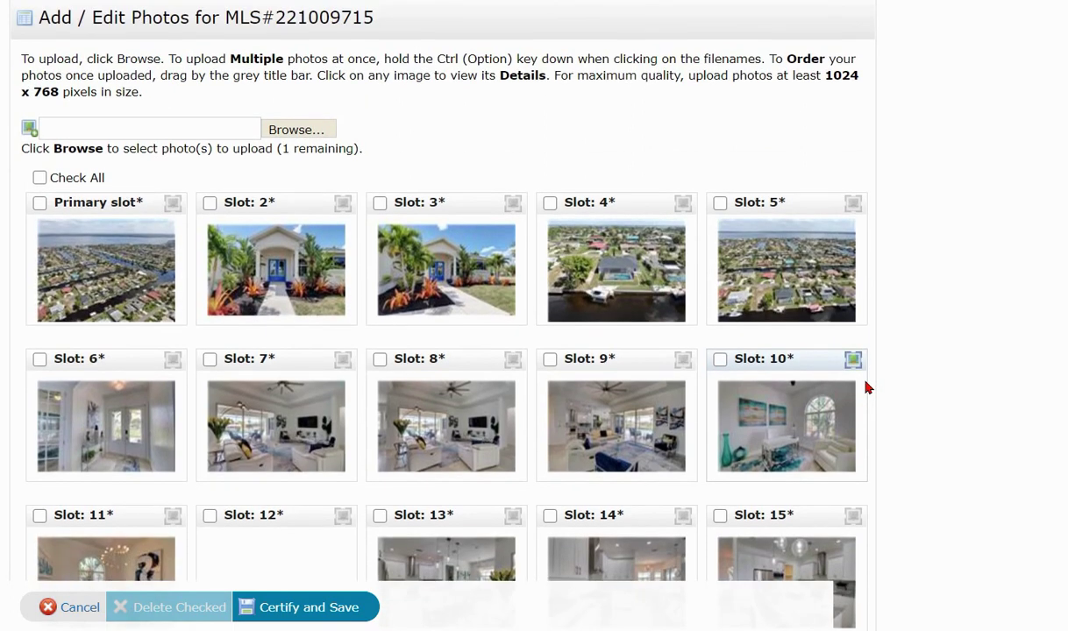
scroll(866, 388, down, 5)
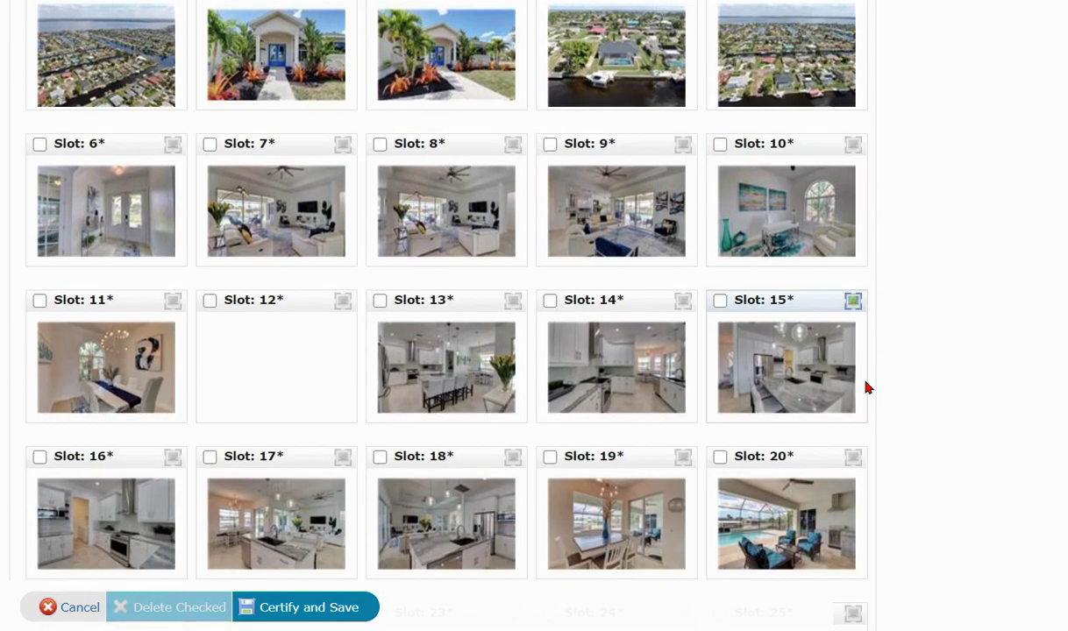
scroll(866, 388, down, 8)
scroll(866, 389, down, 3)
scroll(866, 388, down, 3)
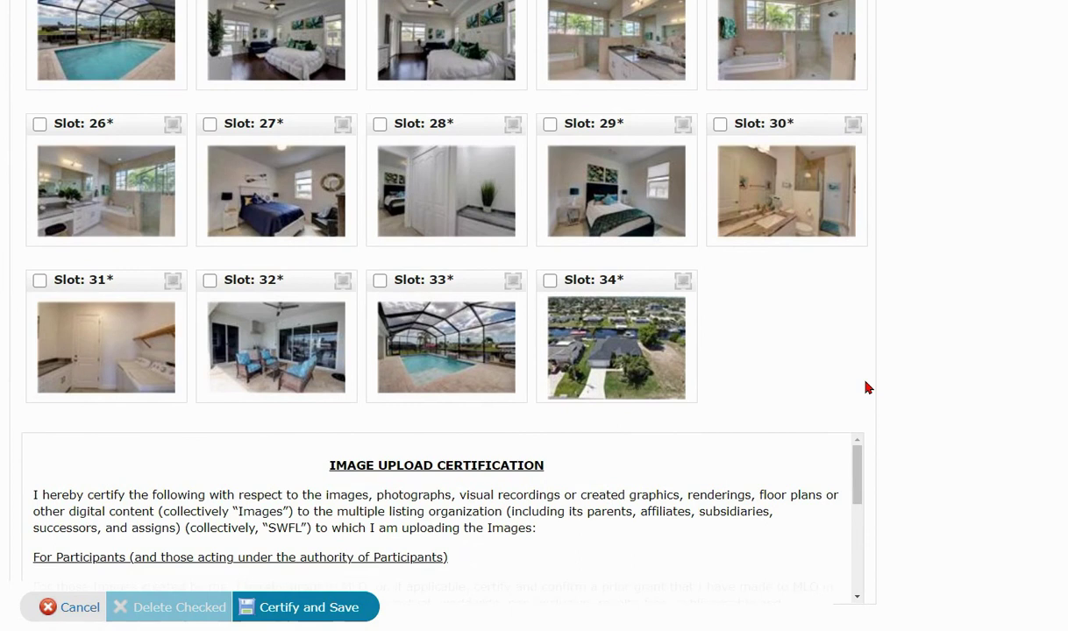
scroll(833, 399, down, 3)
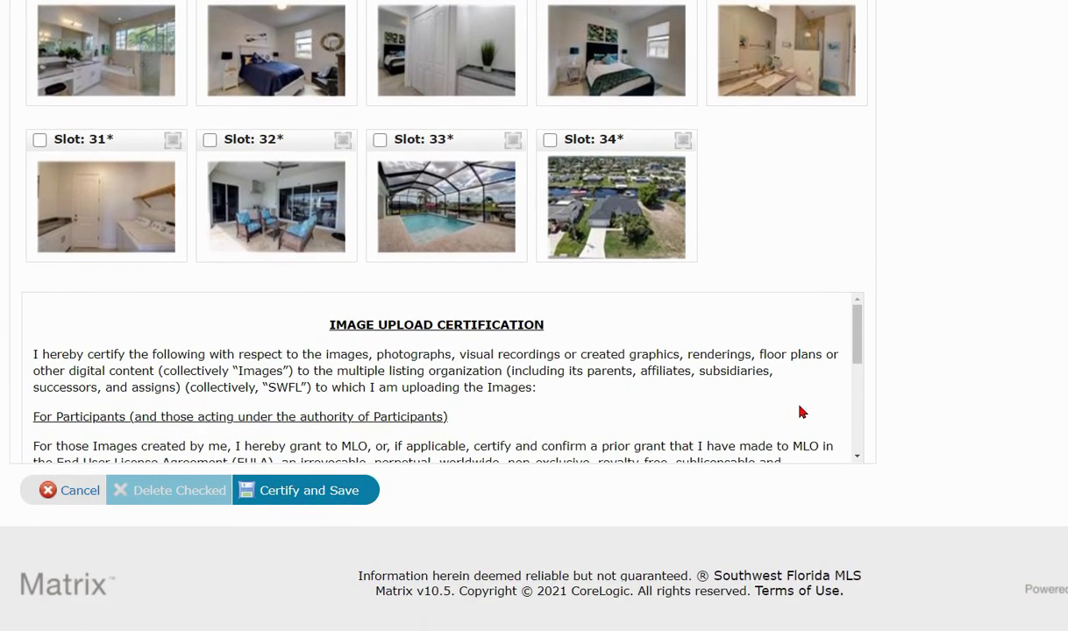
click(312, 495)
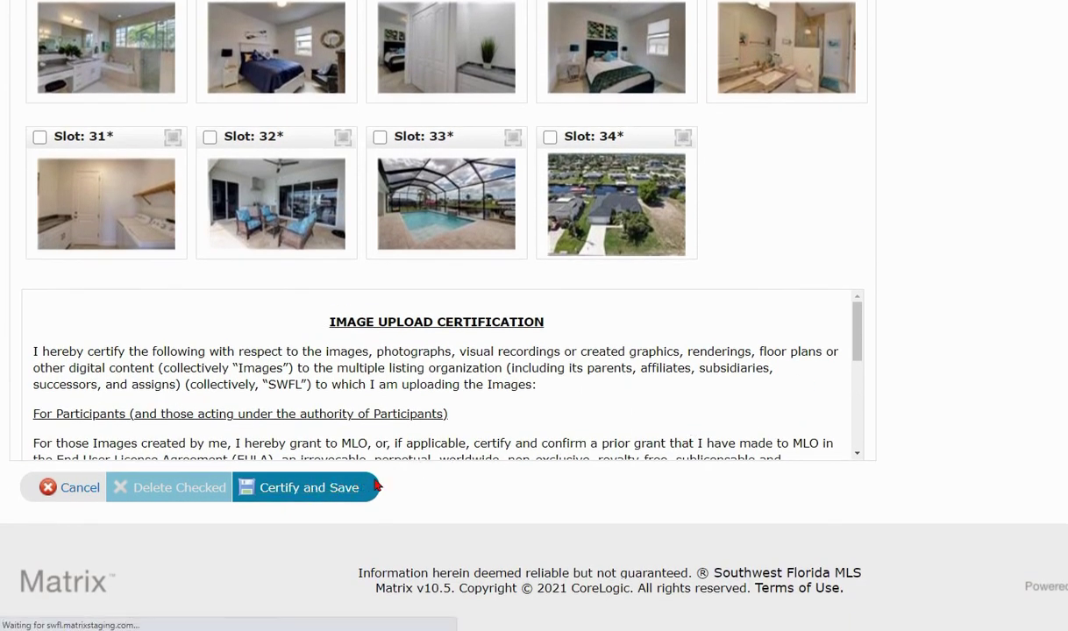